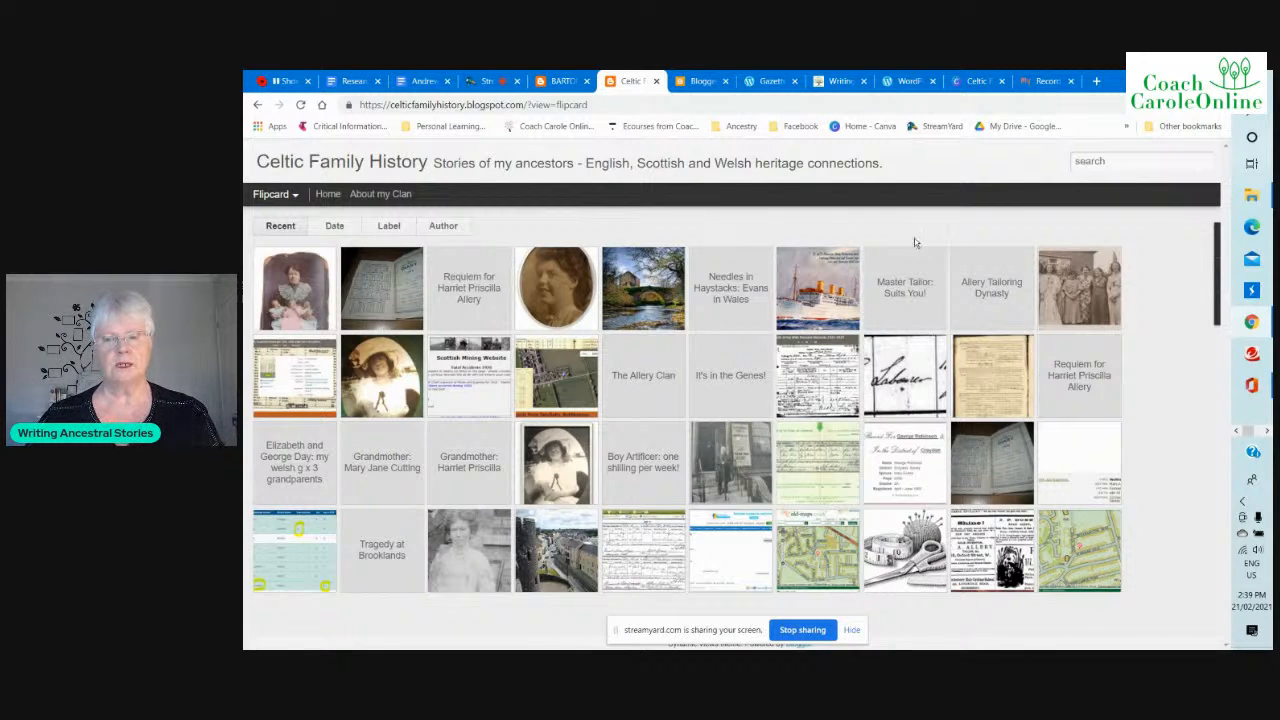
Step: Display the Celtic Family History blog in Magazine view and look over the featured story and the posts below it
mouse_move(1201, 285)
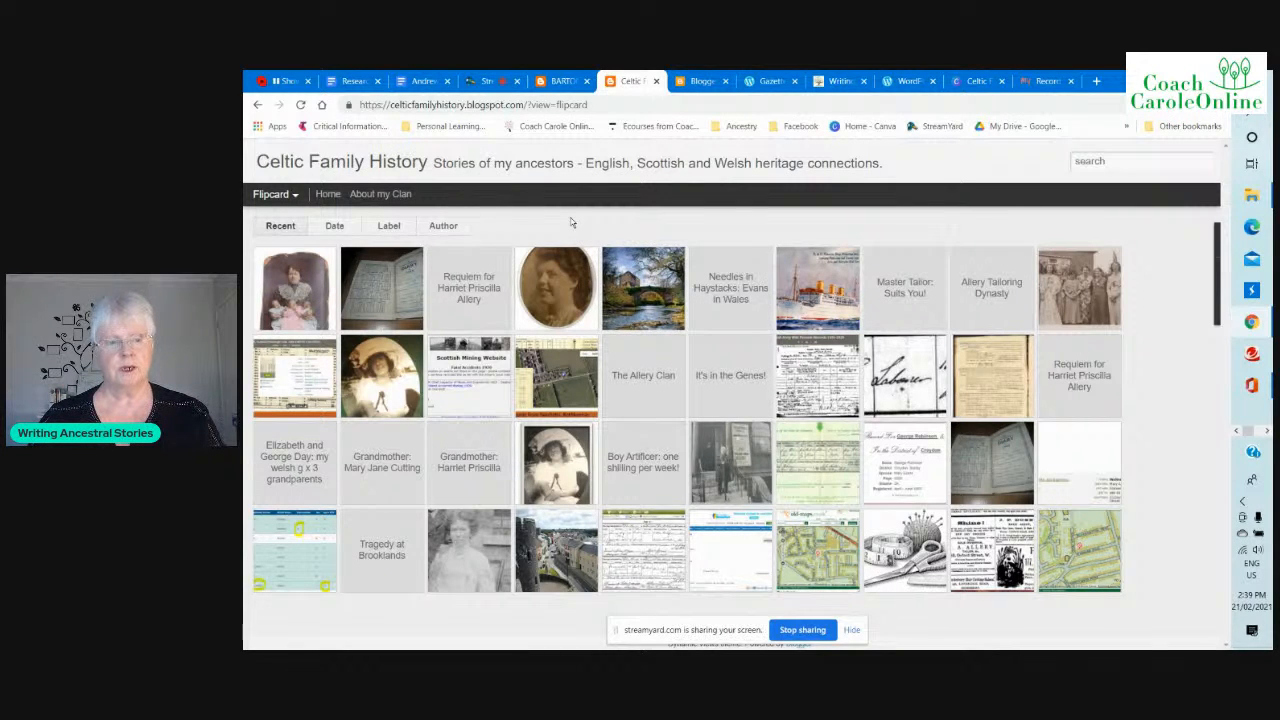
click(295, 196)
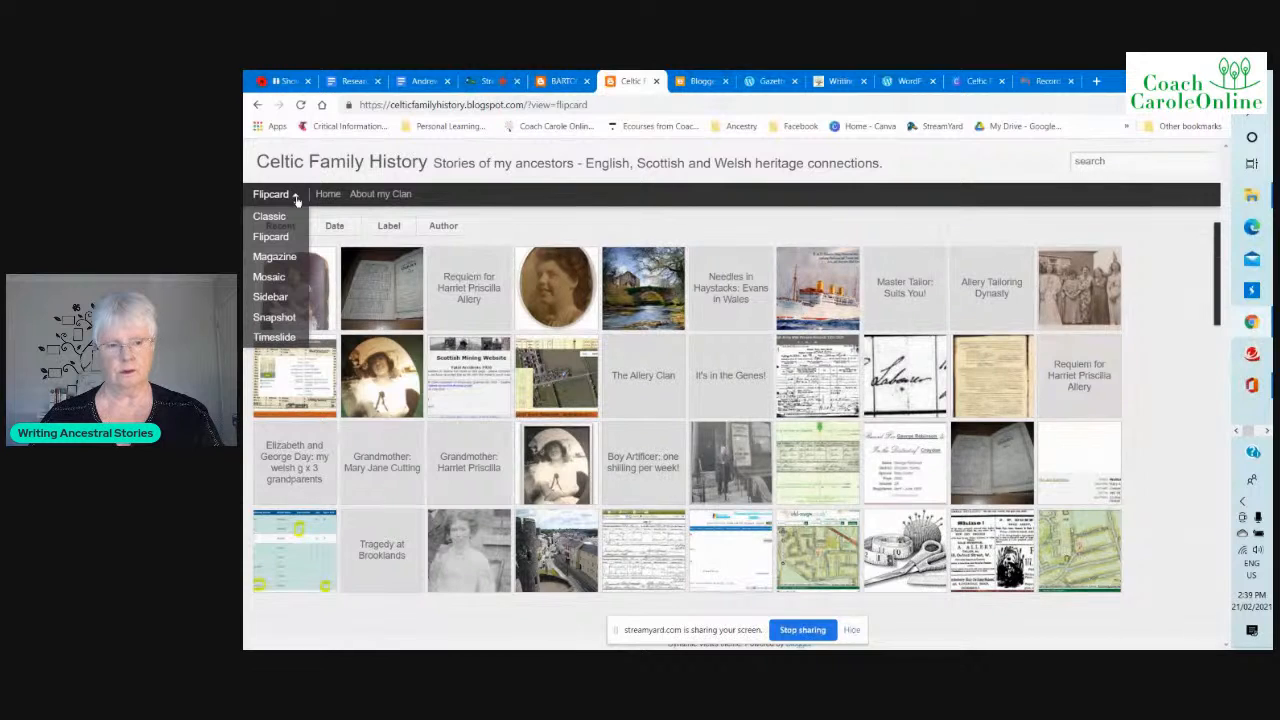
click(268, 259)
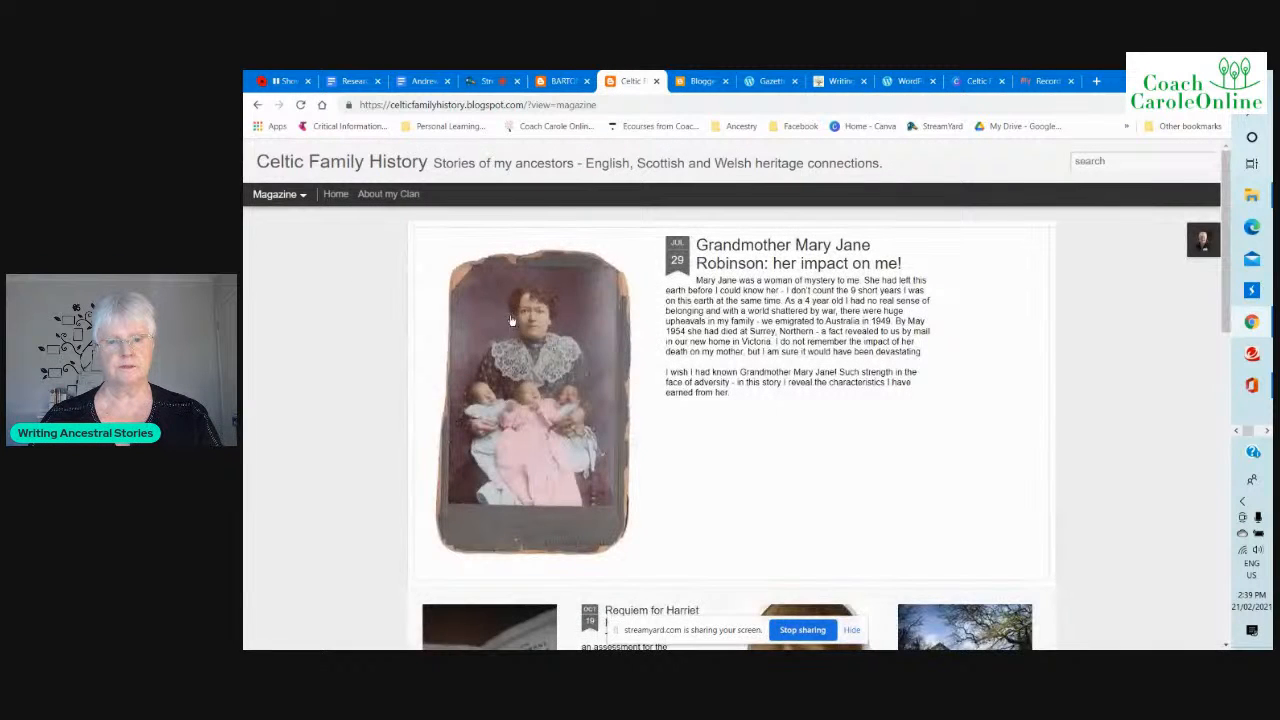
scroll(658, 409, down, 2)
scroll(658, 409, down, 3)
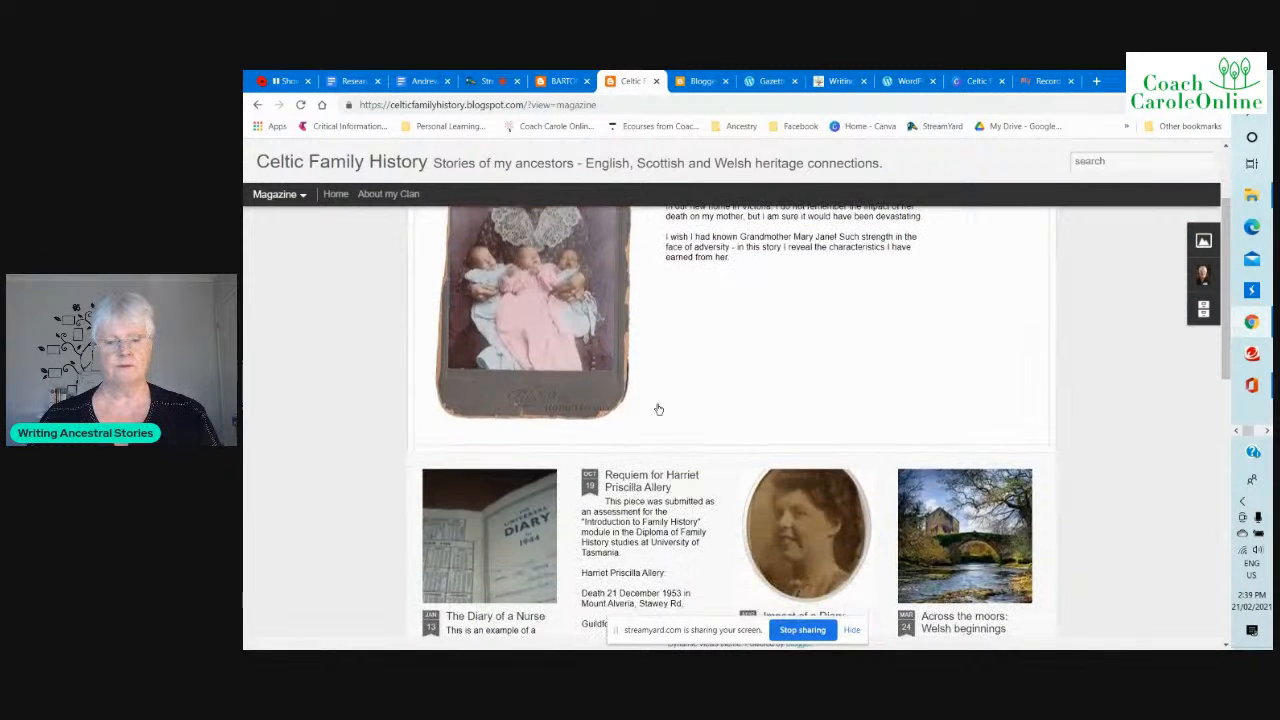
scroll(662, 402, up, 4)
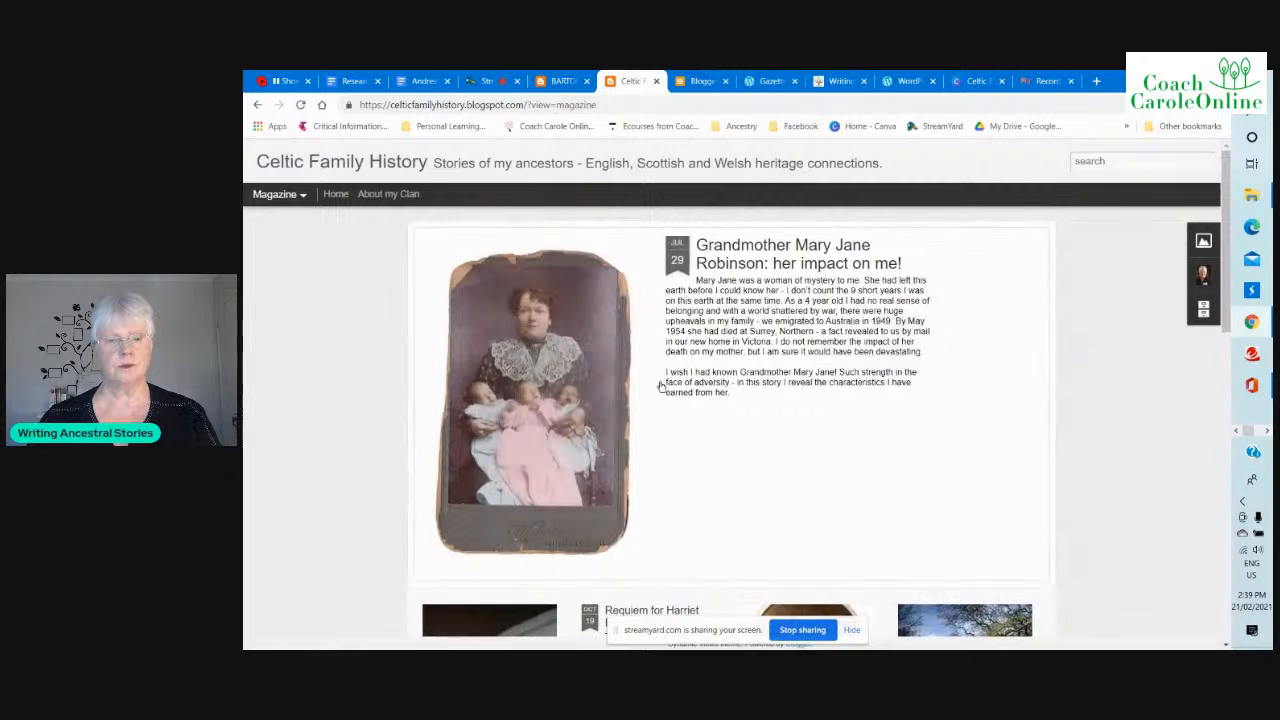
Step: Preview the blog in Mosaic view and return it to Flipcard view
mouse_move(280, 195)
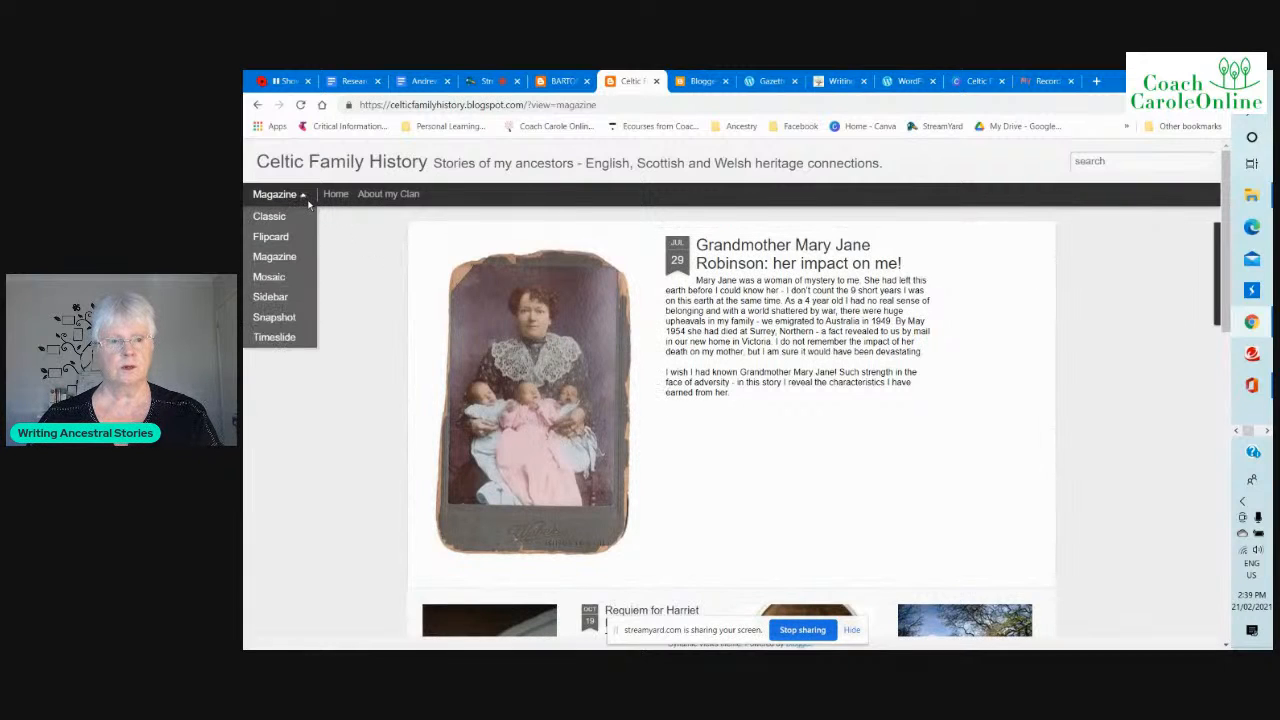
click(270, 278)
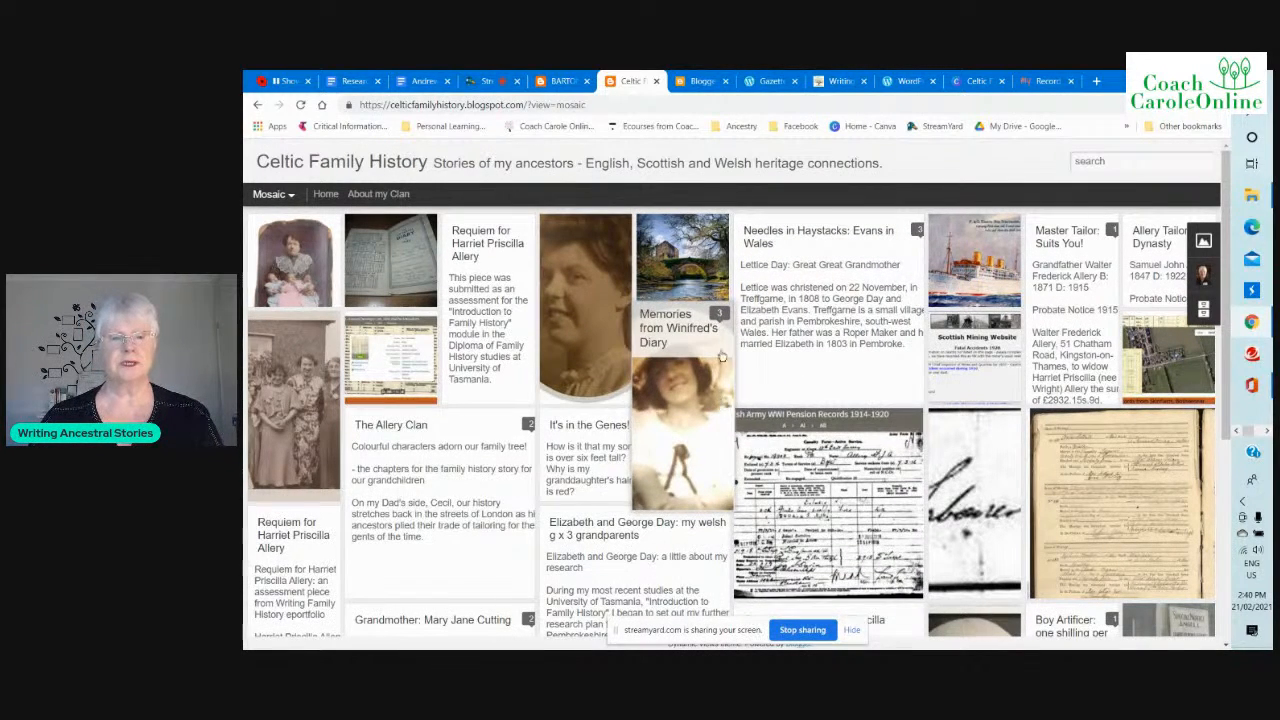
mouse_move(290, 200)
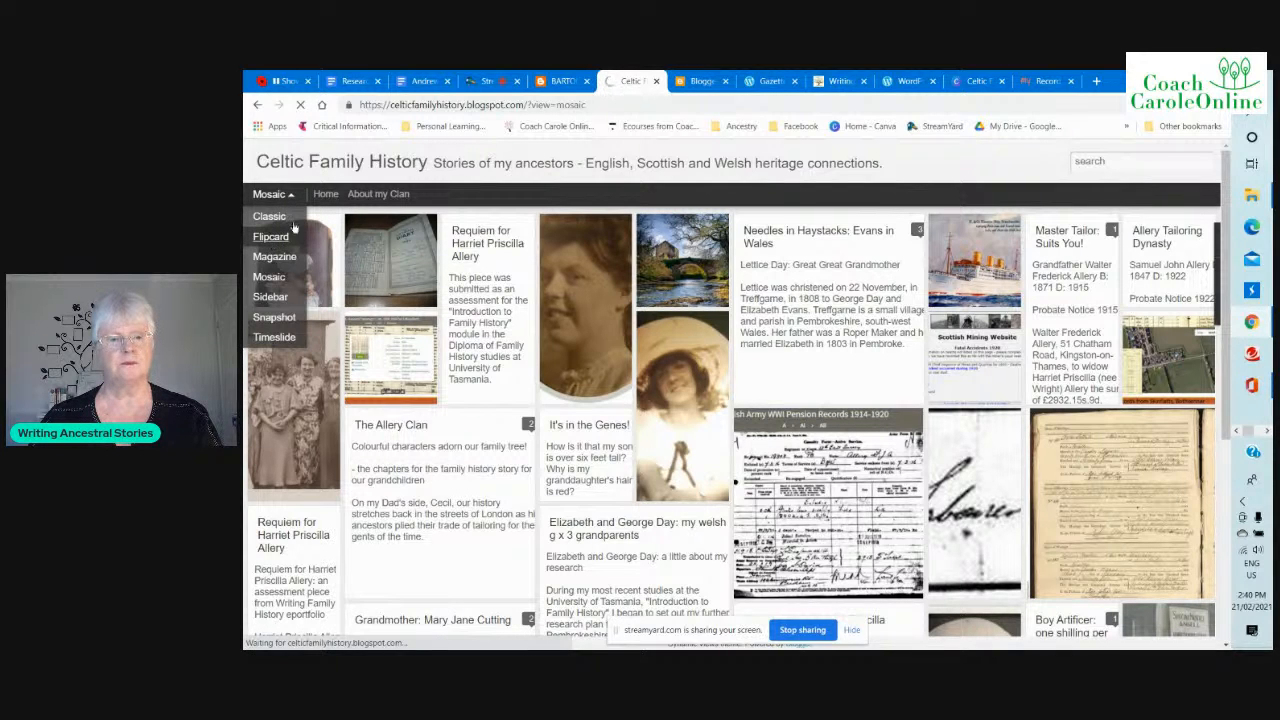
click(271, 239)
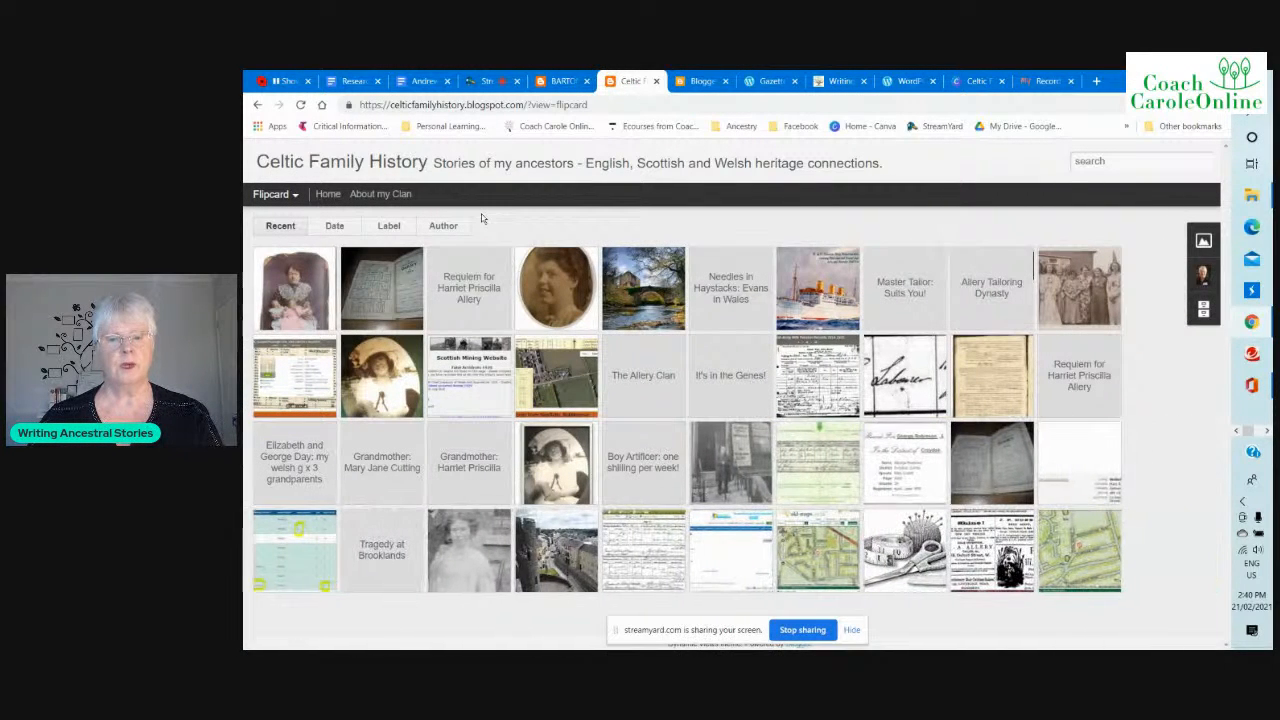
Step: View the flipcards grouped by date and by label, and return them to the recent ordering
click(335, 227)
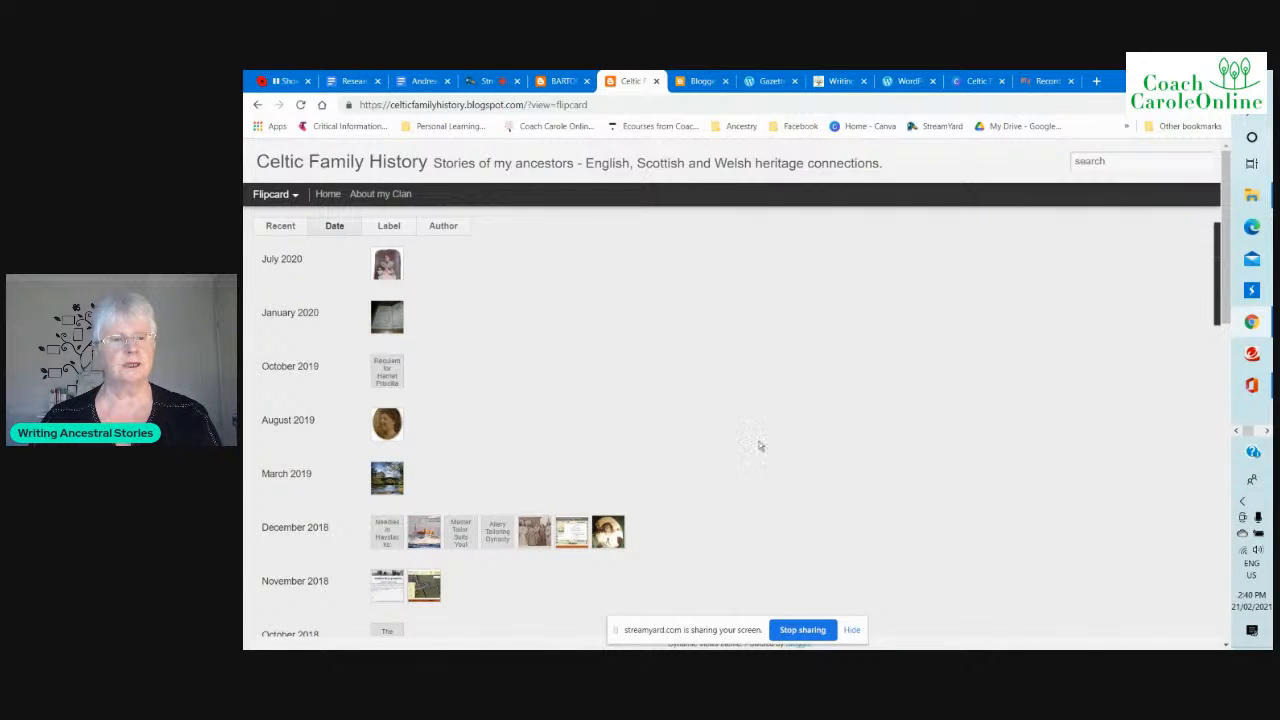
click(390, 228)
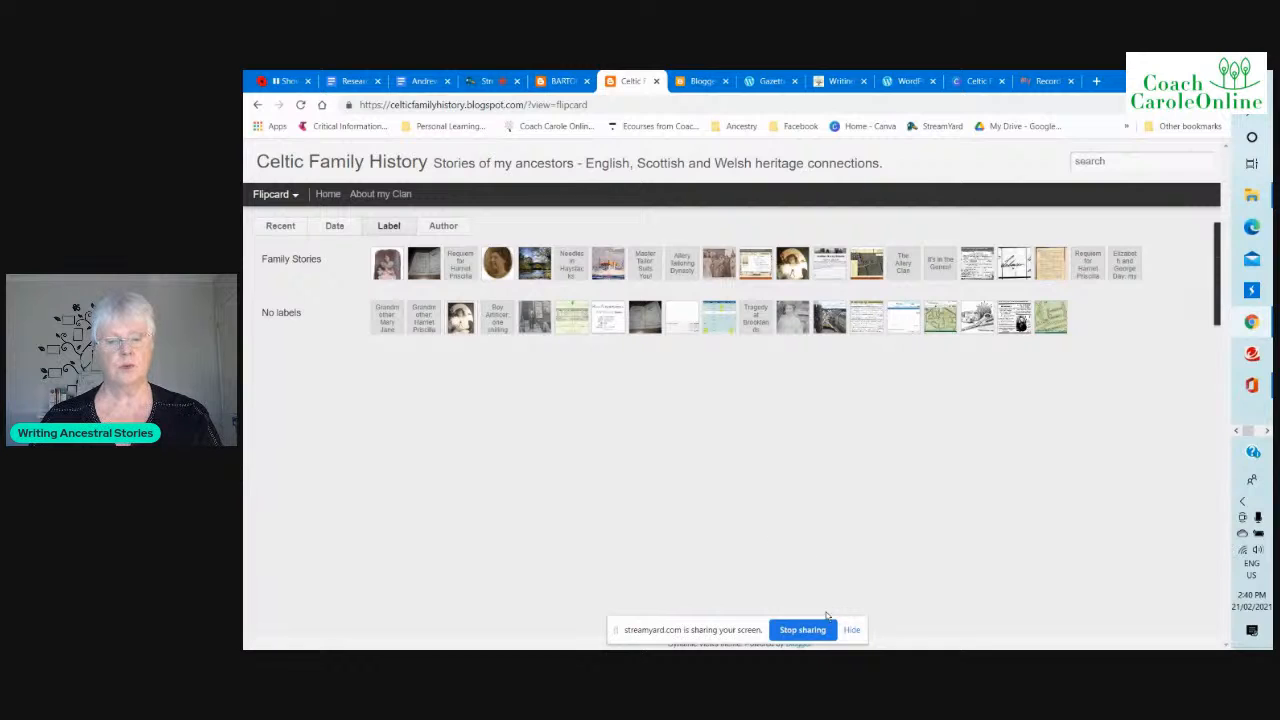
click(851, 636)
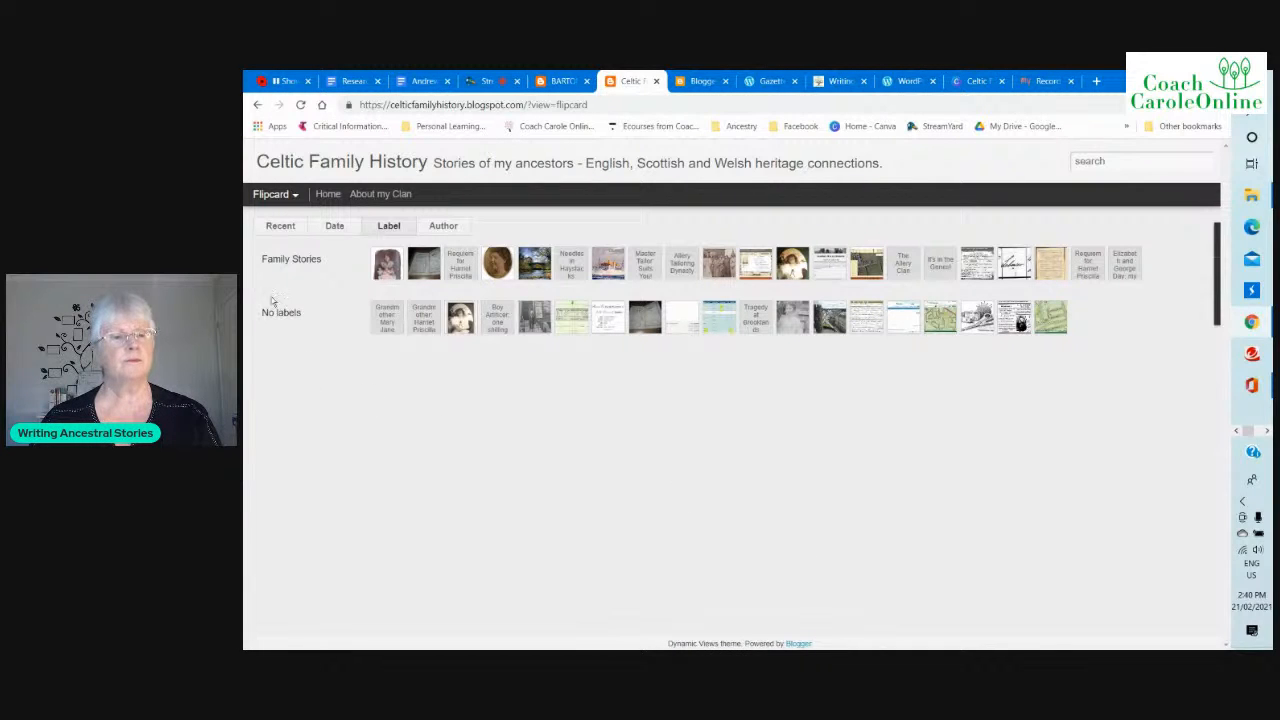
click(282, 226)
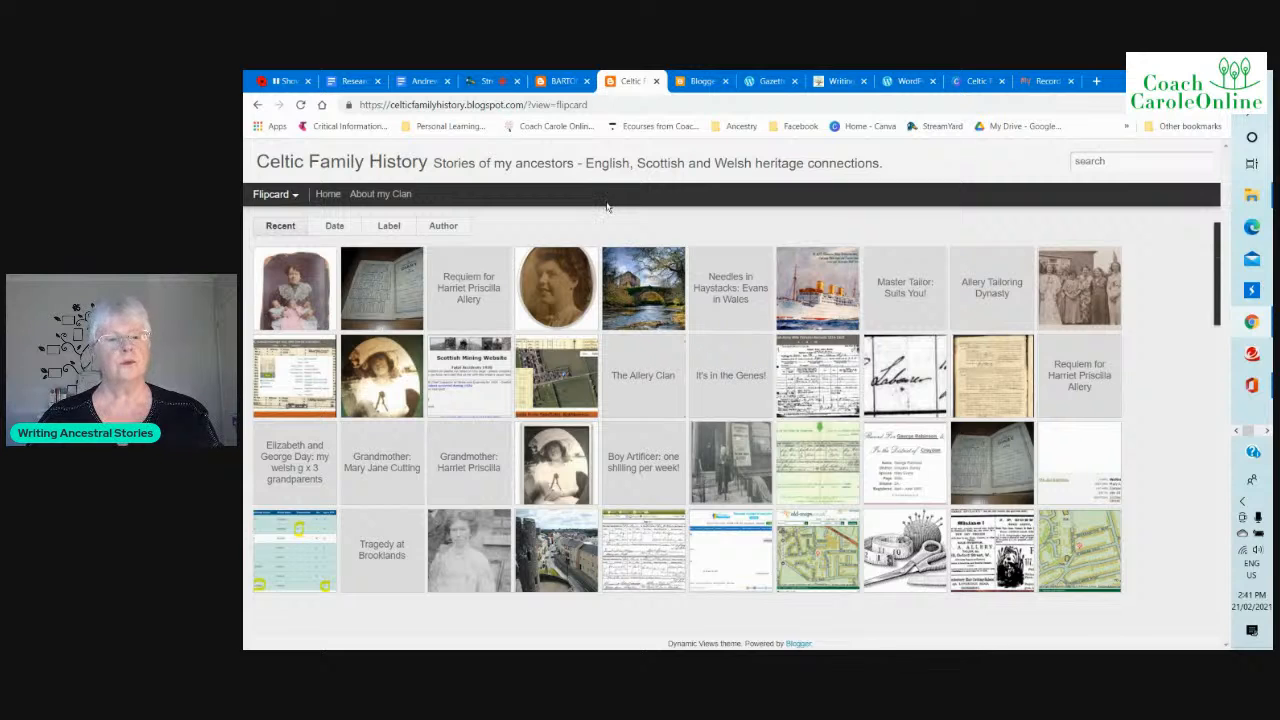
Step: Go to the Blogger theme page of Celtic Family History and examine the available themes from Contempo through Dynamic Views
click(705, 84)
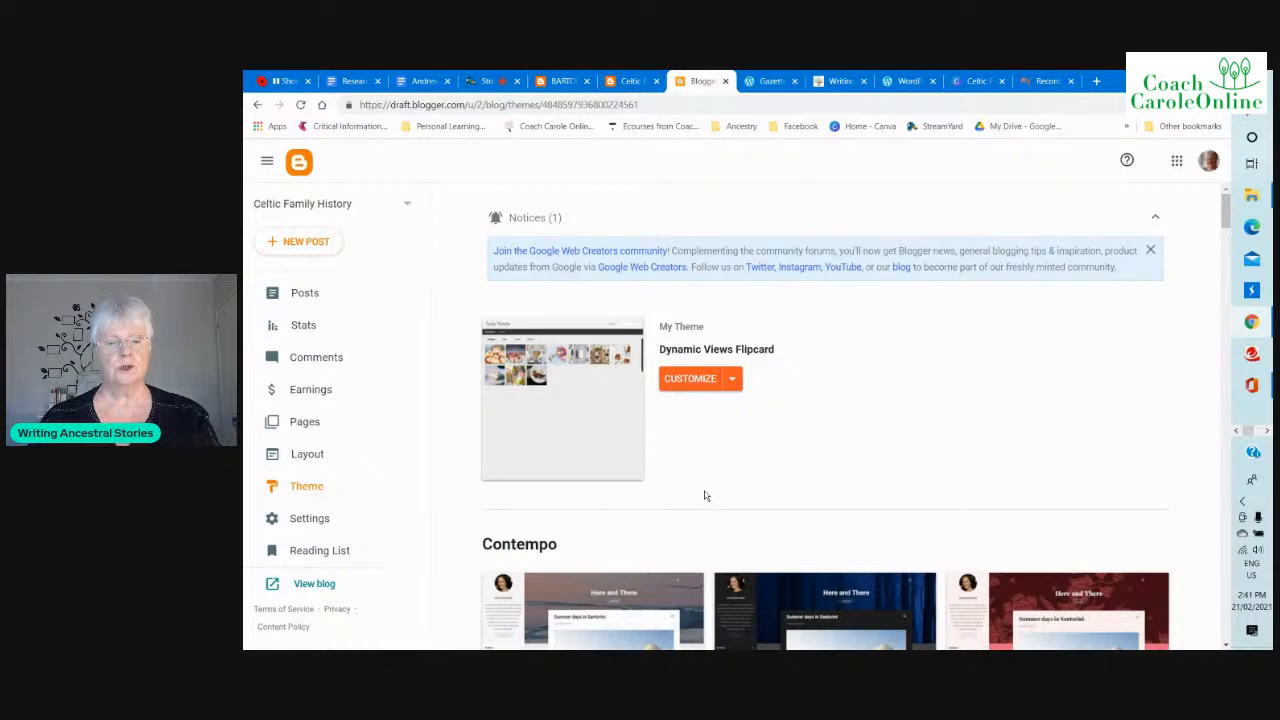
scroll(703, 497, down, 1)
scroll(703, 497, down, 7)
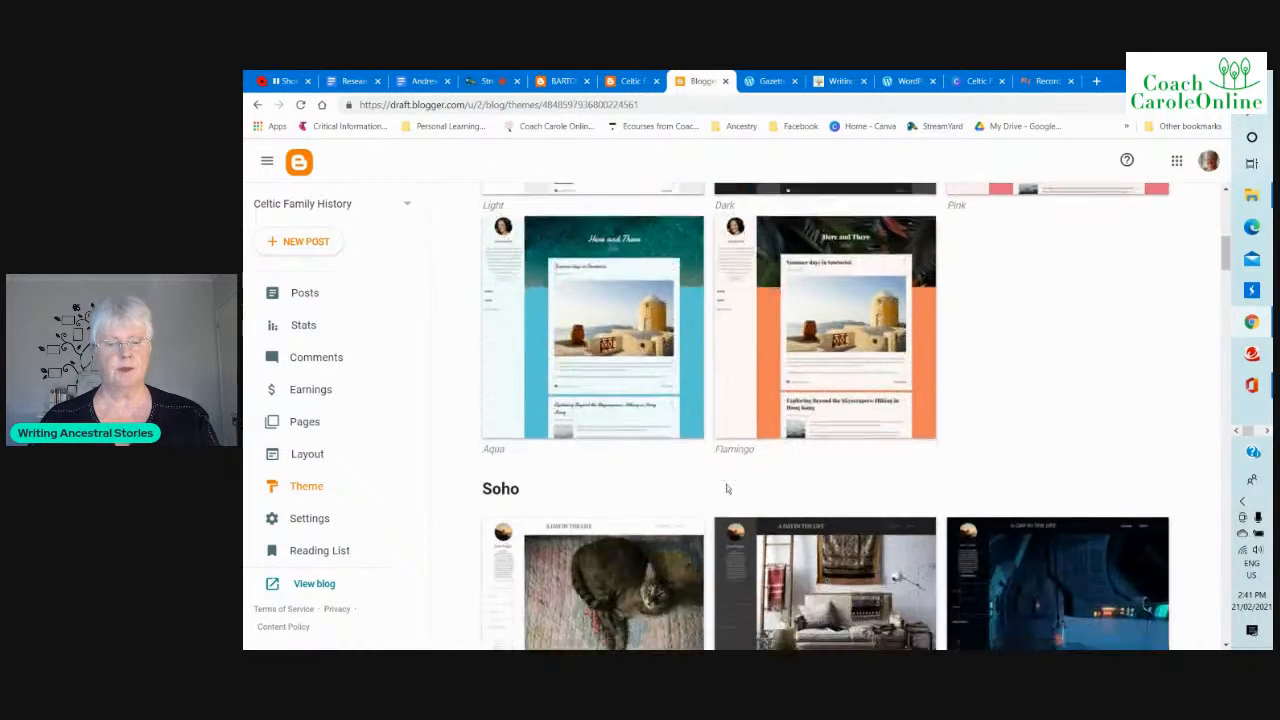
scroll(727, 486, down, 12)
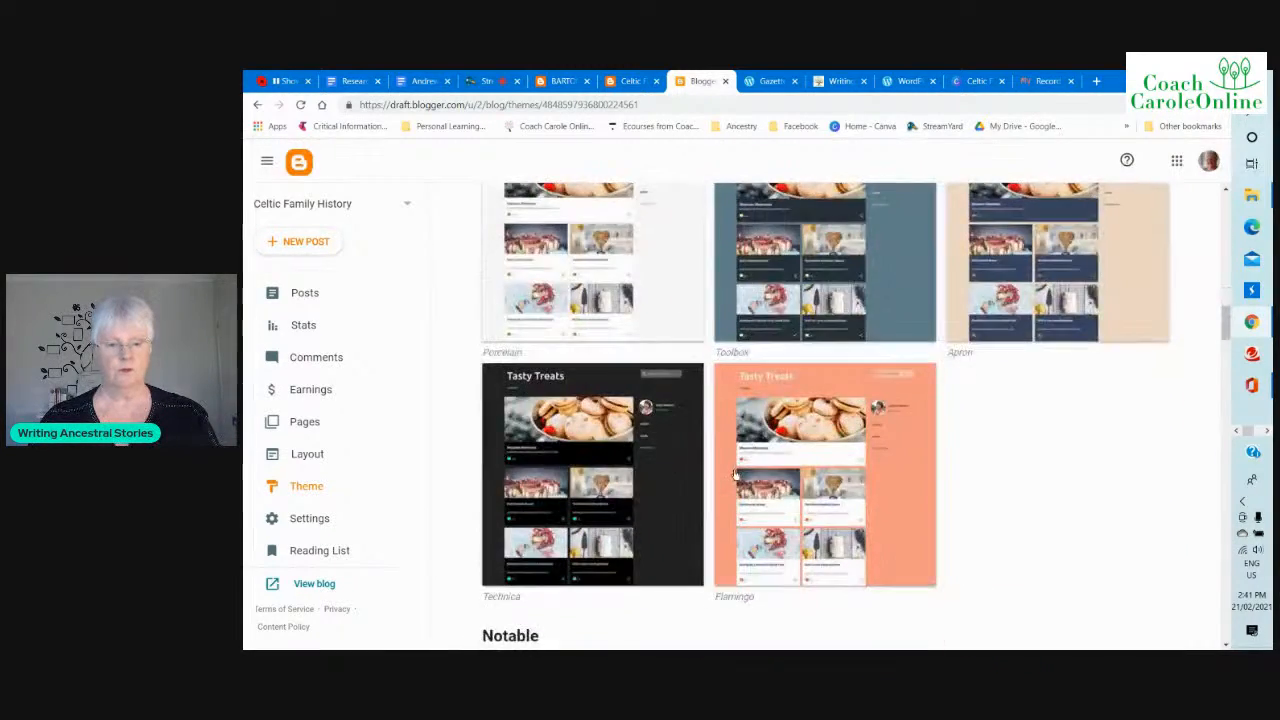
scroll(735, 474, down, 10)
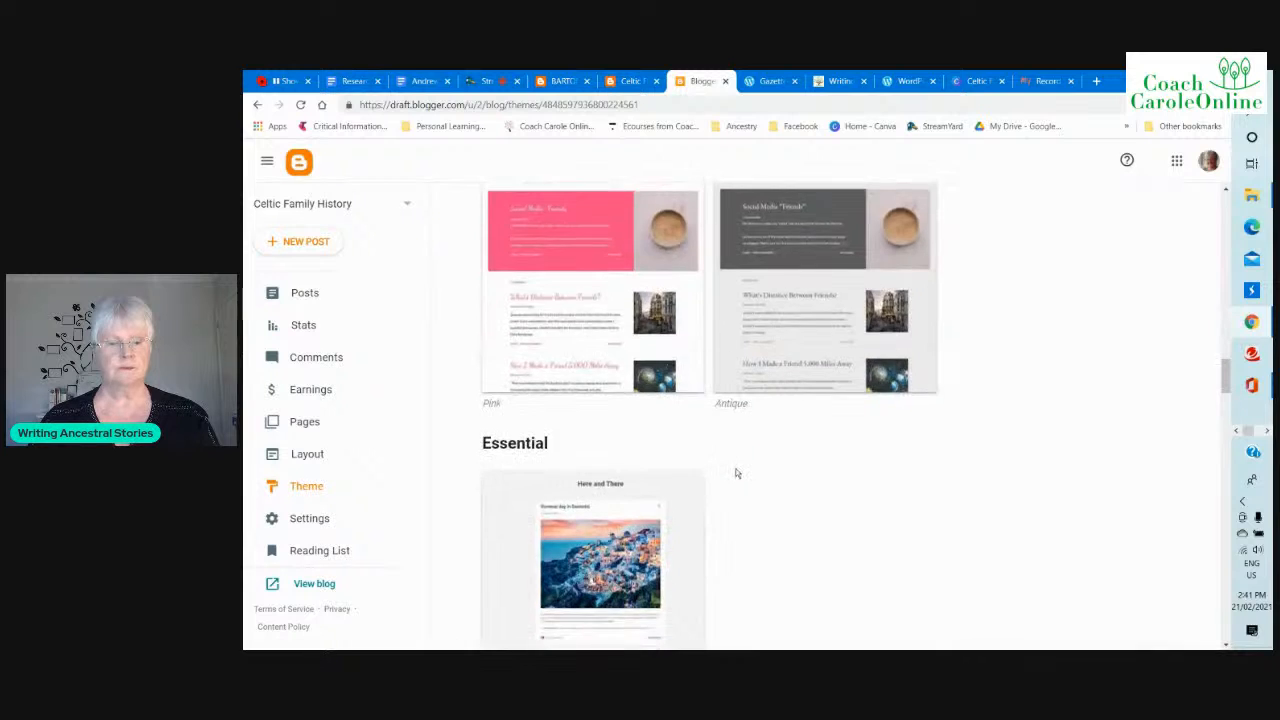
scroll(735, 474, down, 6)
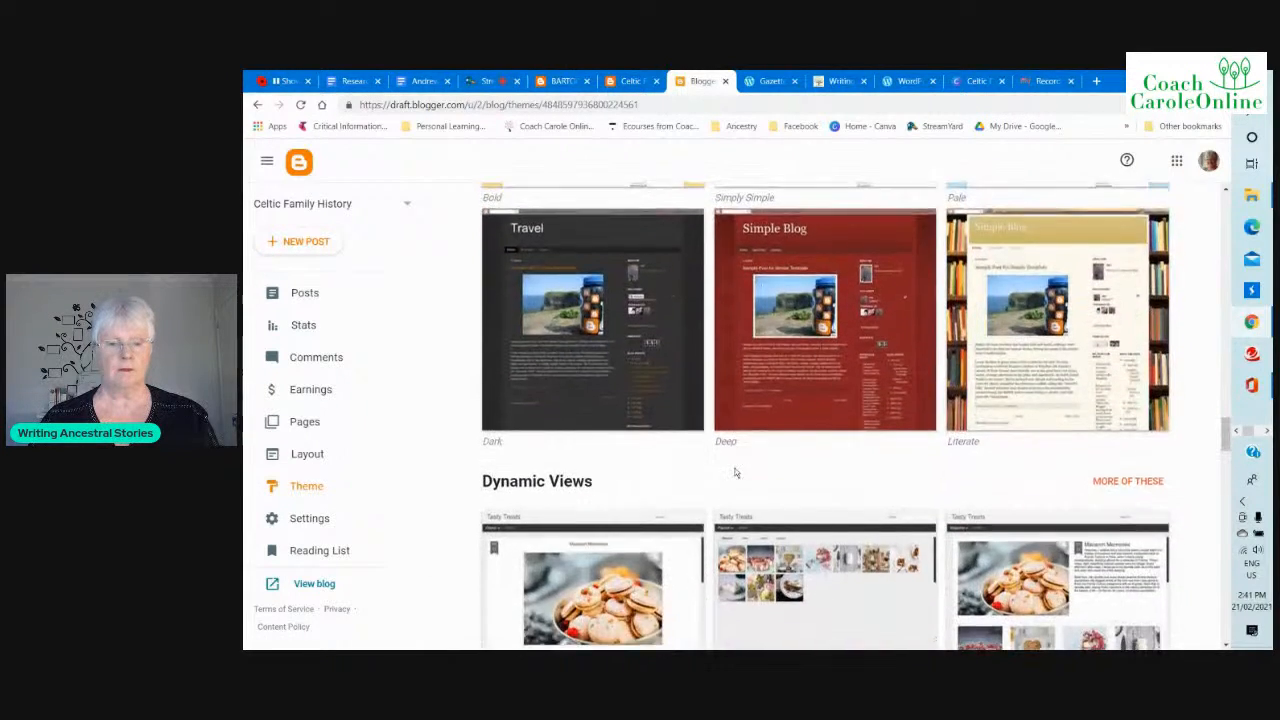
scroll(735, 472, down, 1)
scroll(735, 472, down, 1)
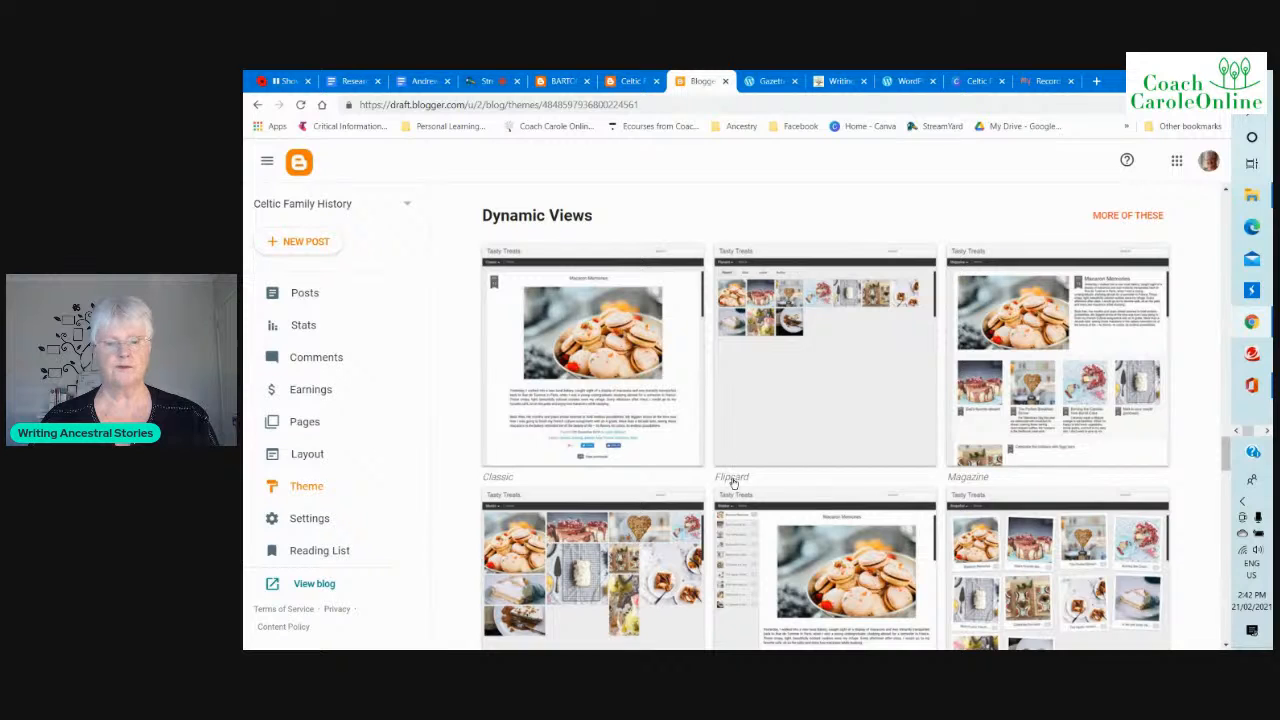
scroll(871, 486, down, 2)
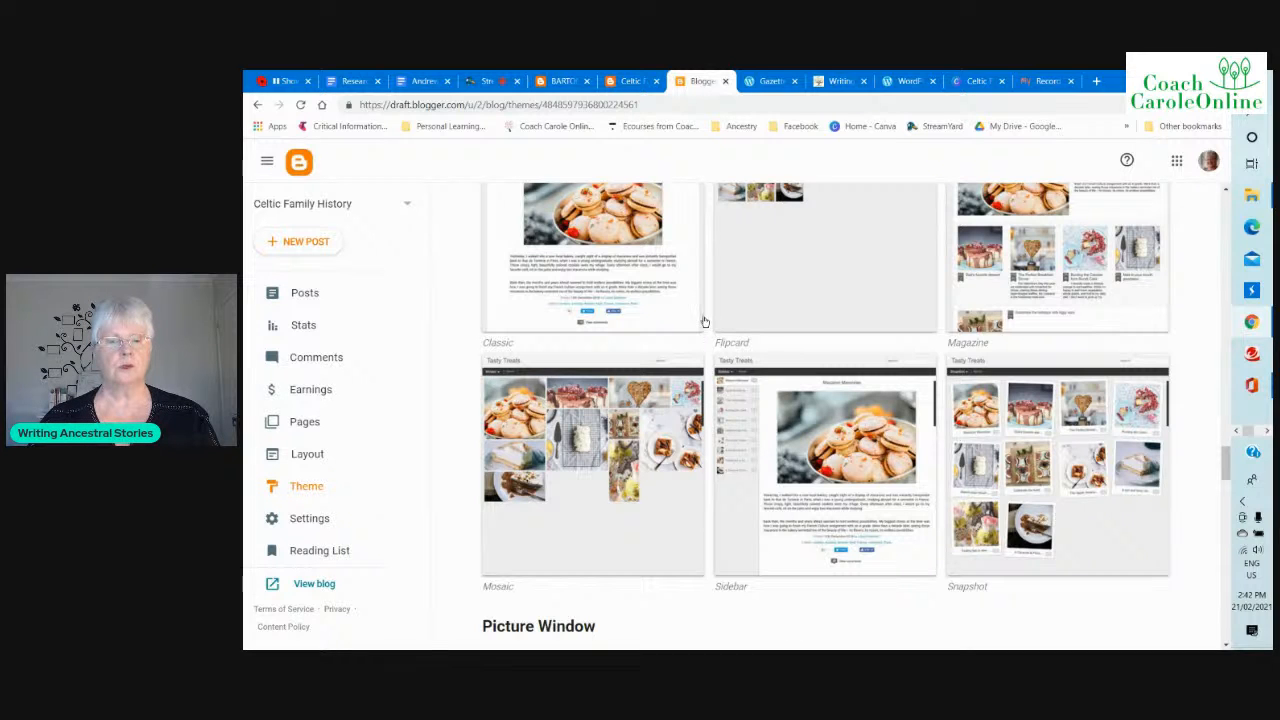
Step: Return to the current theme at the start of the Blogger theme page and compare it with the live blog
scroll(706, 293, up, 1)
scroll(706, 293, up, 15)
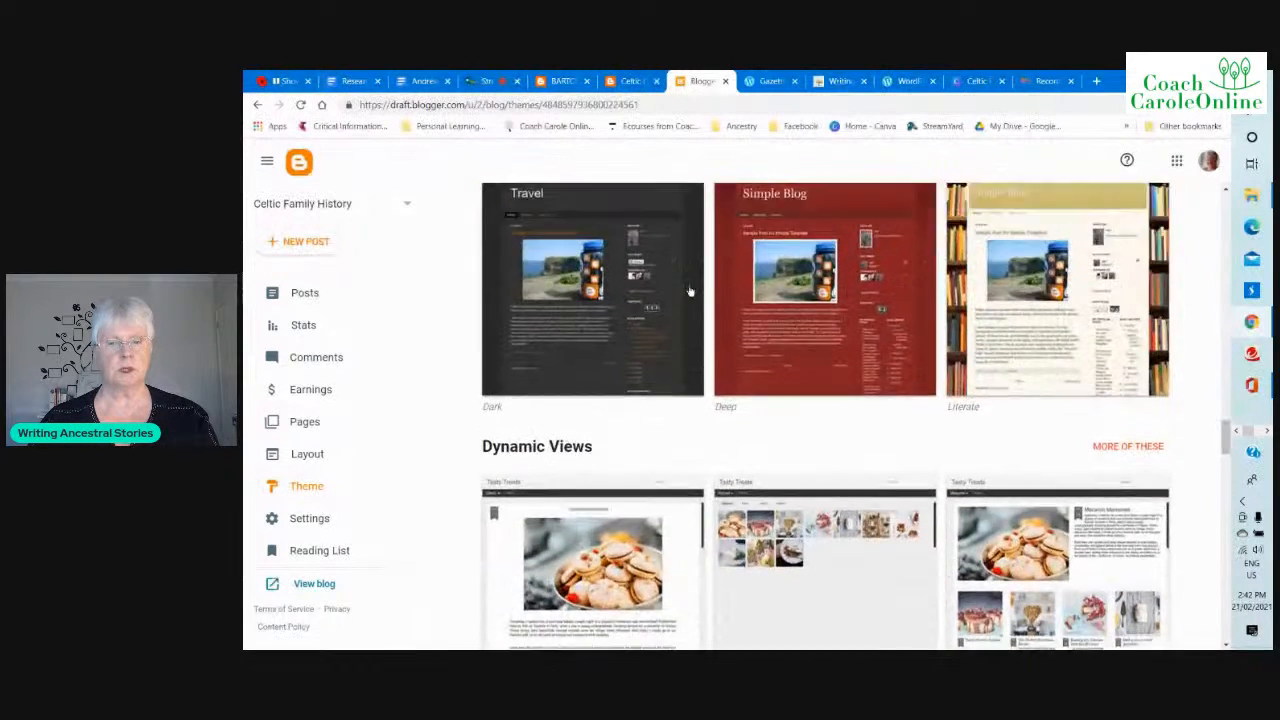
scroll(691, 291, up, 15)
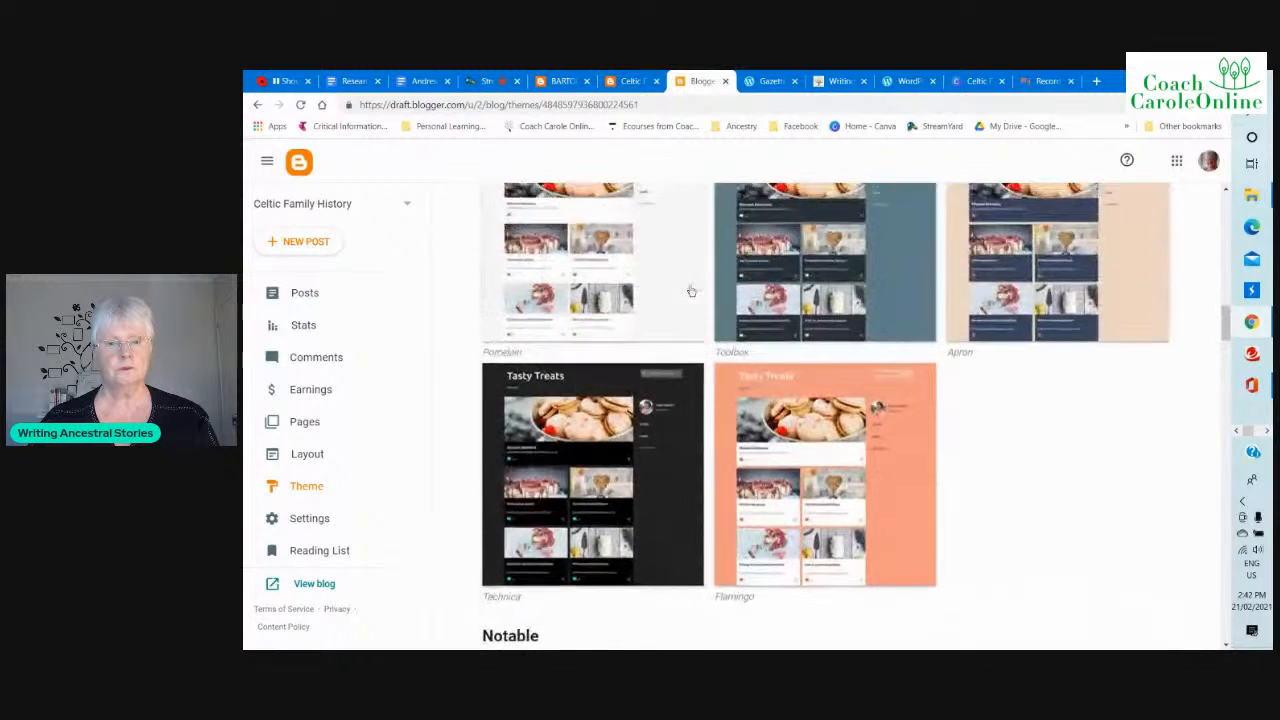
scroll(691, 293, up, 15)
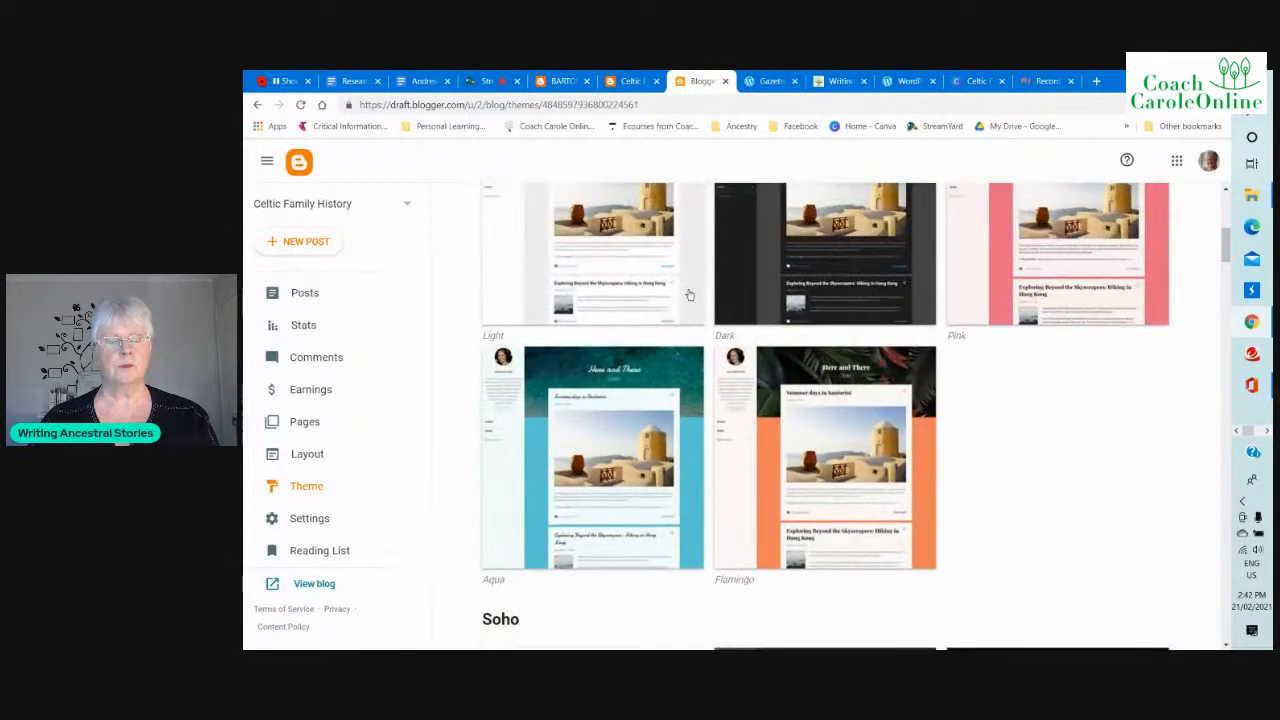
scroll(690, 297, up, 1)
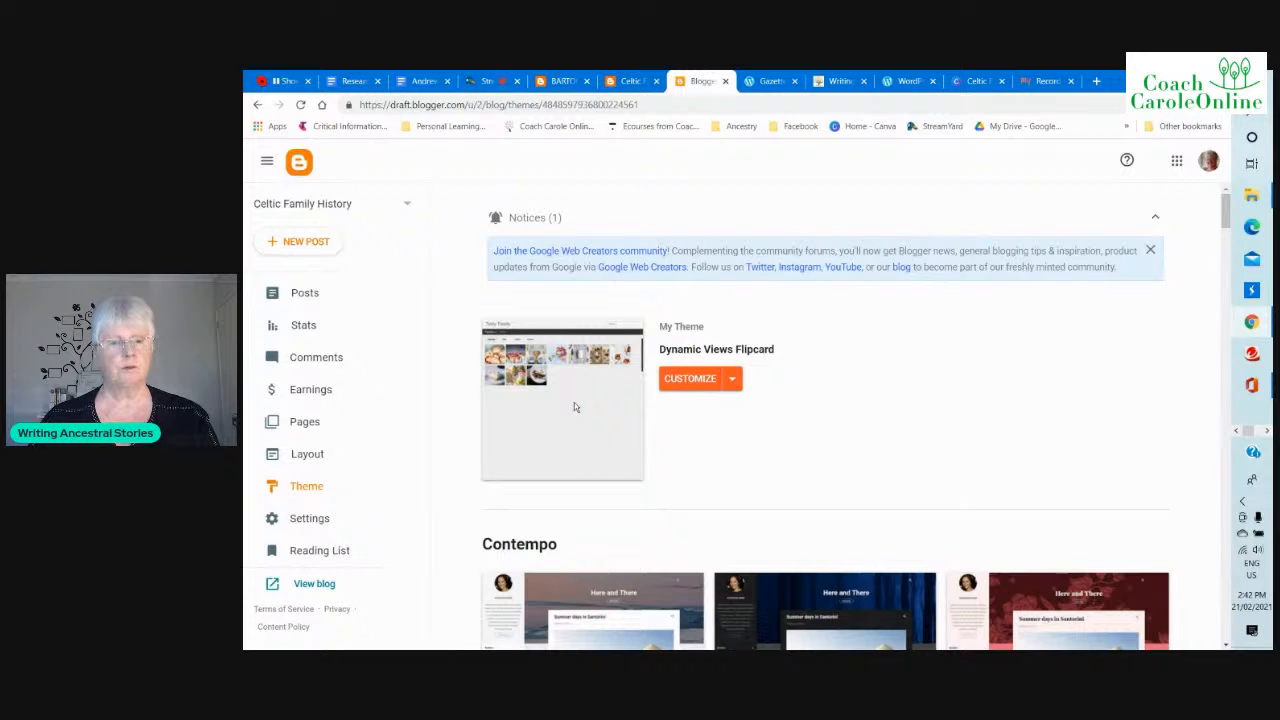
click(629, 81)
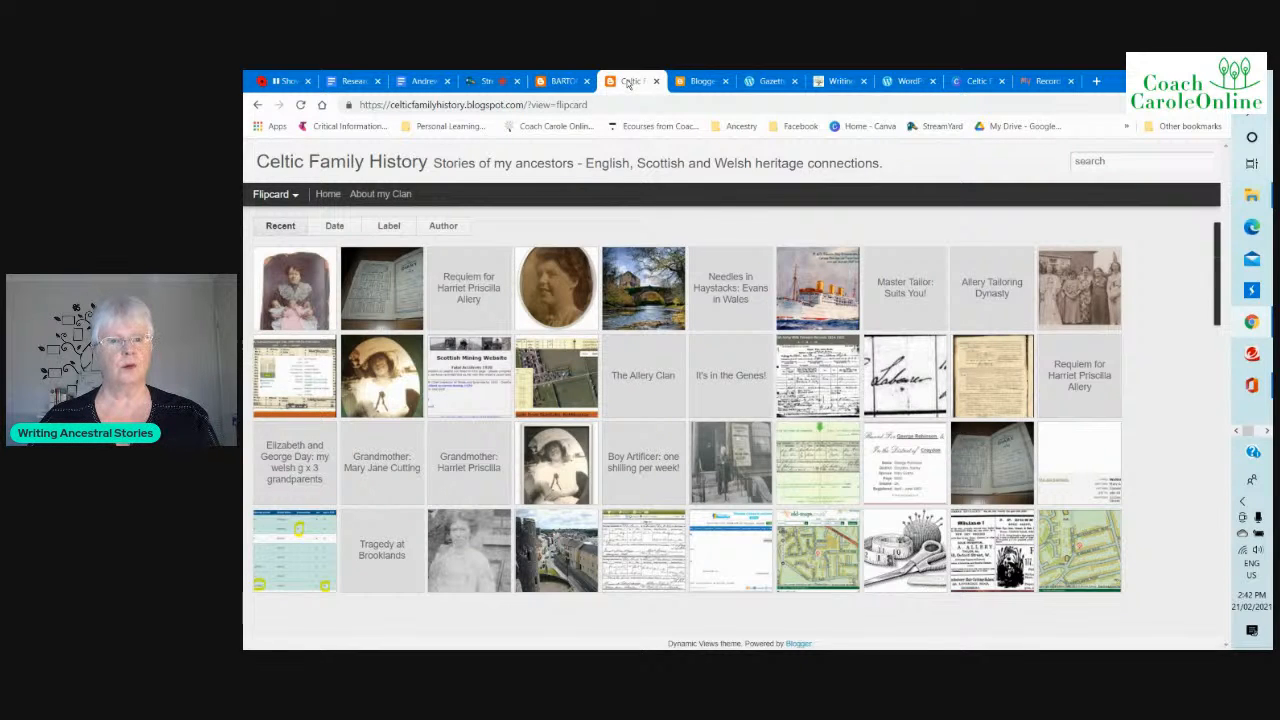
click(698, 84)
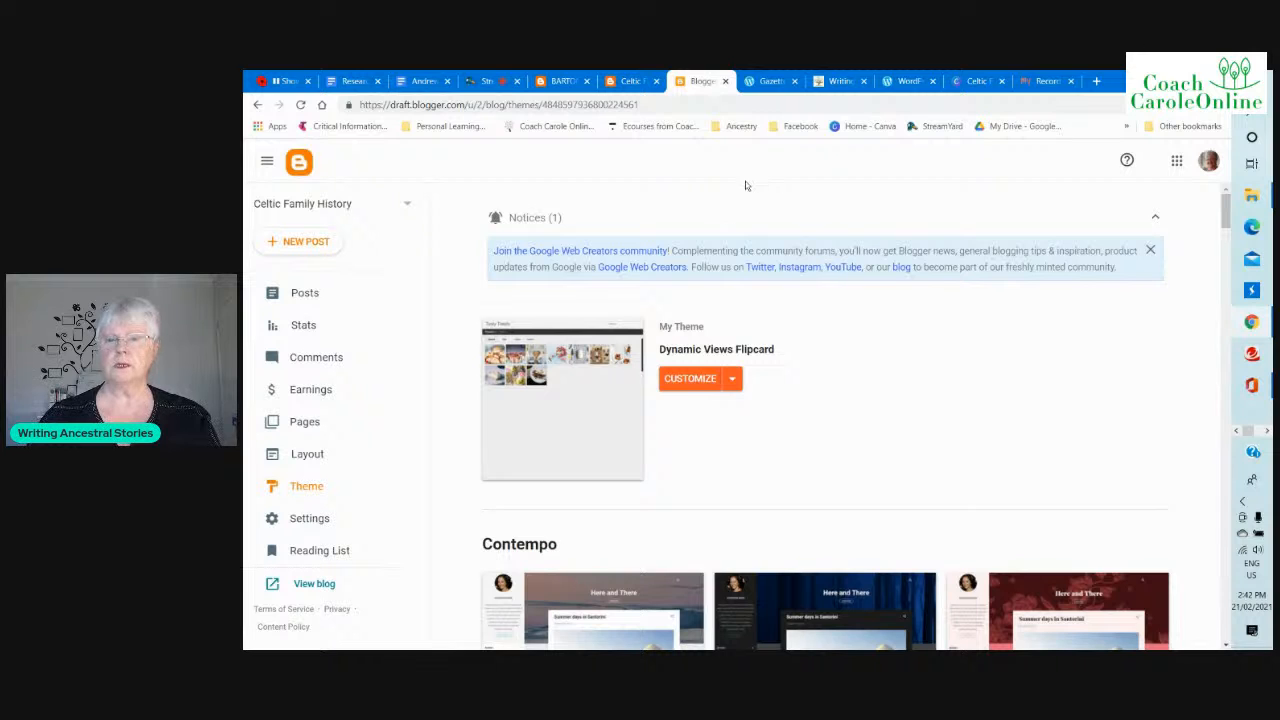
Step: Switch to WordPress, view the Gazette theme's overview, and look through the posts on the Writing in Progress blog that uses it
click(769, 84)
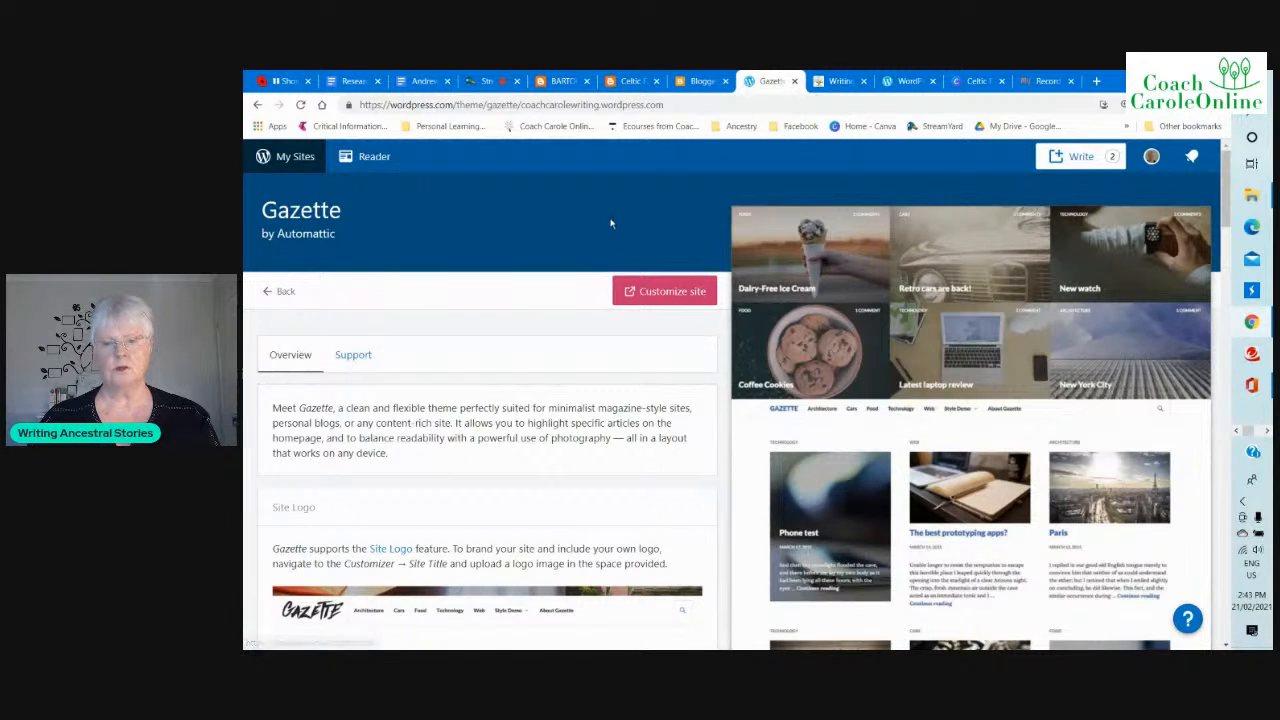
click(838, 83)
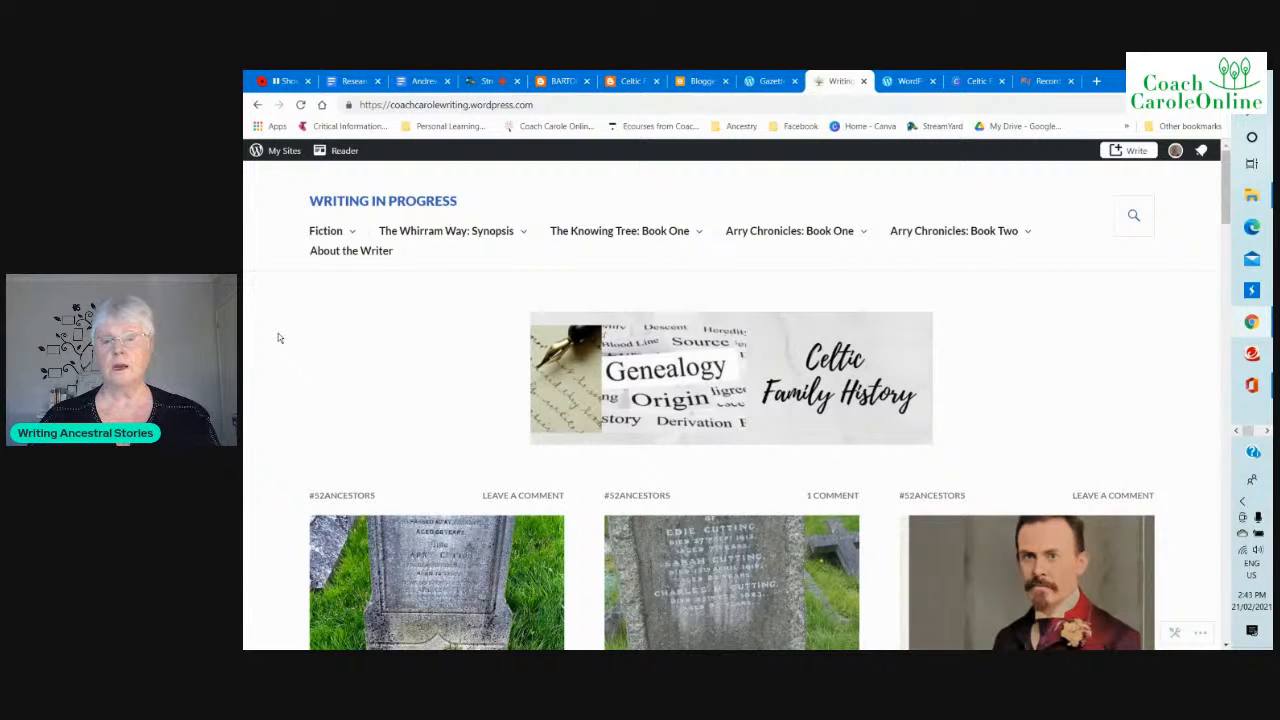
scroll(278, 337, down, 2)
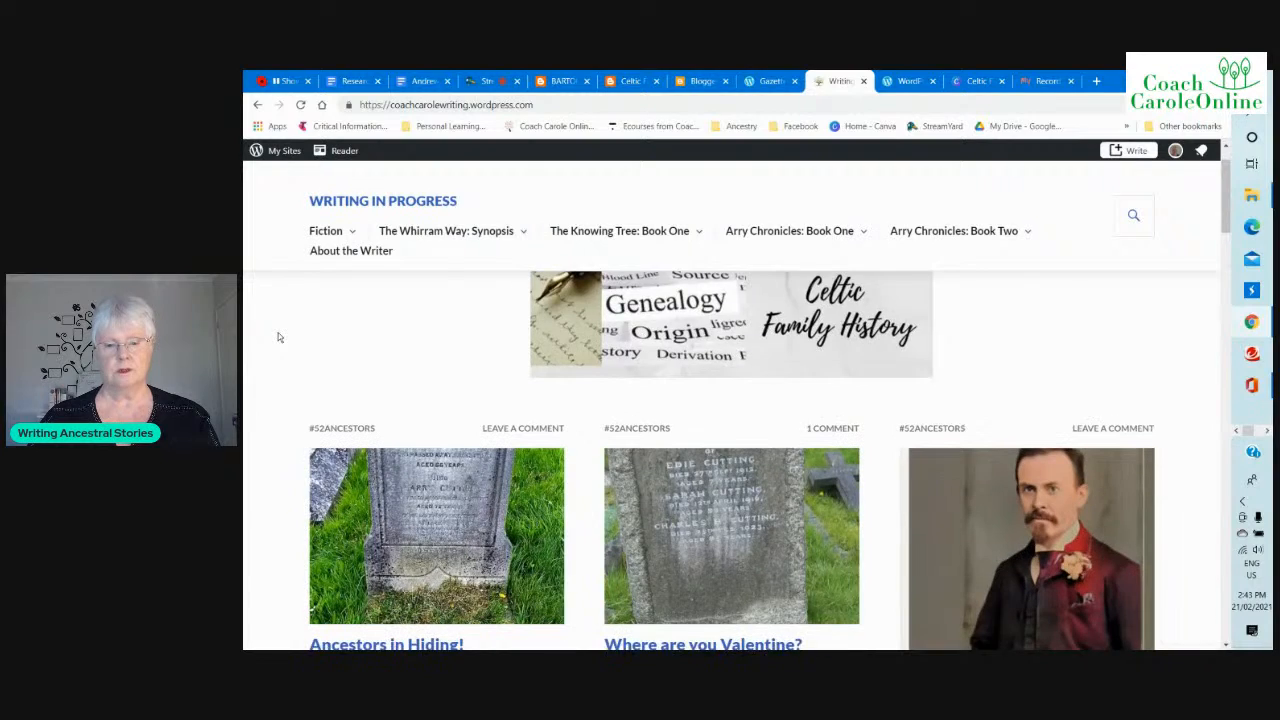
scroll(279, 337, down, 1)
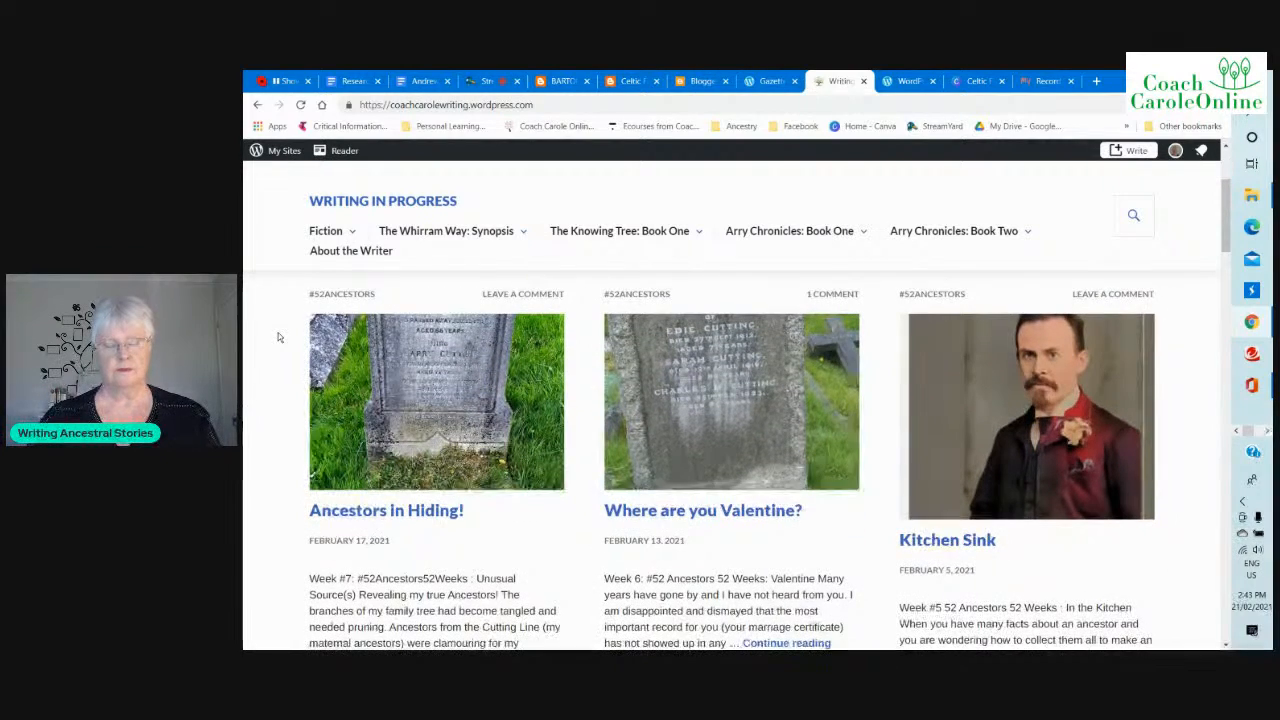
scroll(277, 337, down, 1)
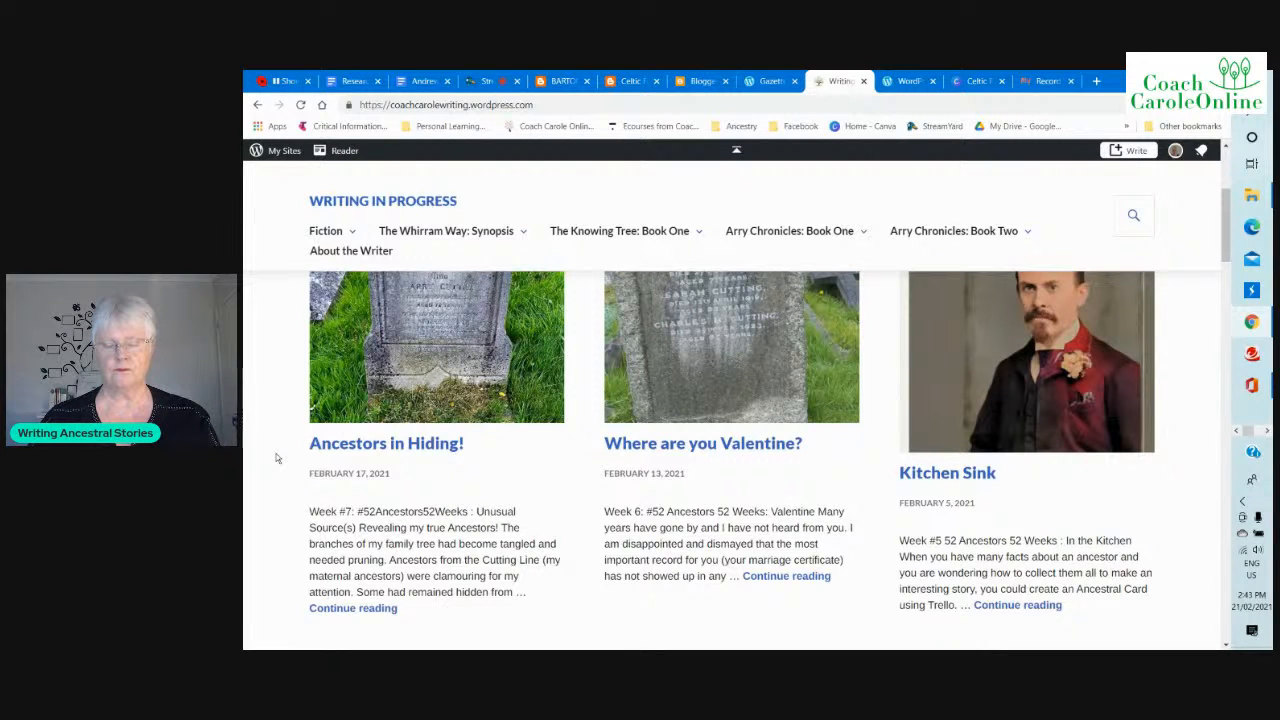
scroll(278, 455, down, 8)
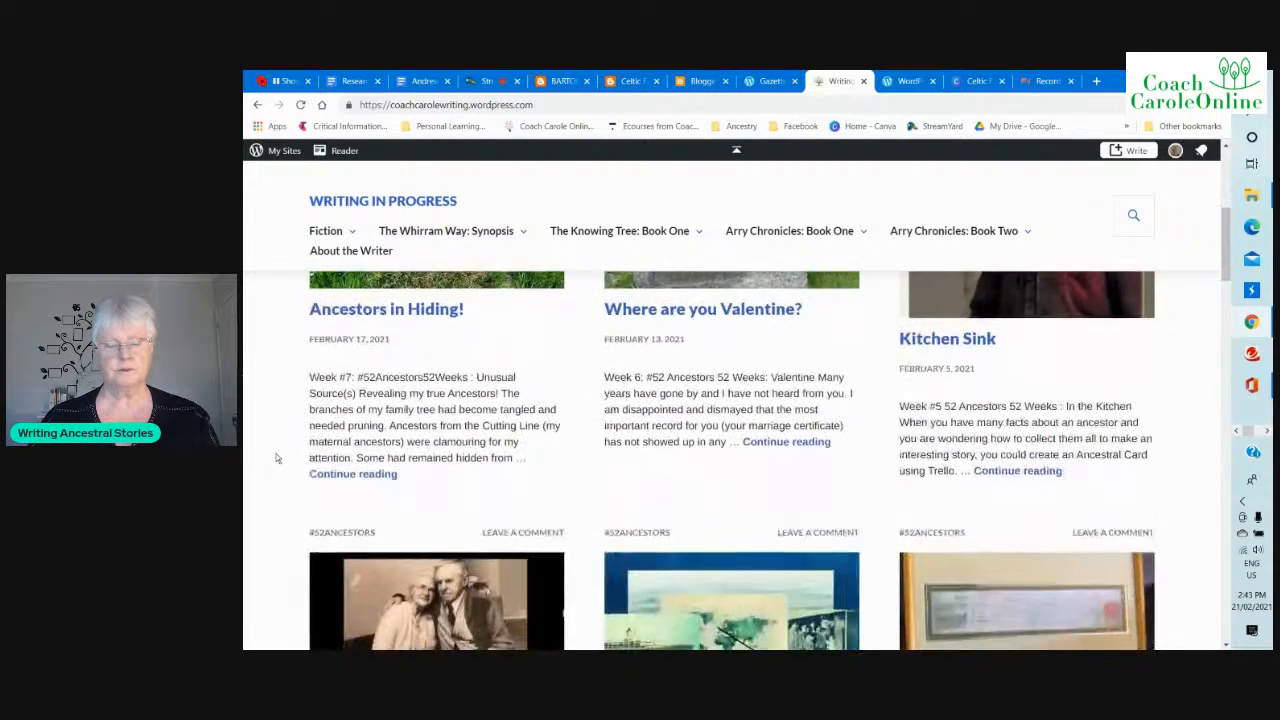
scroll(278, 449, down, 4)
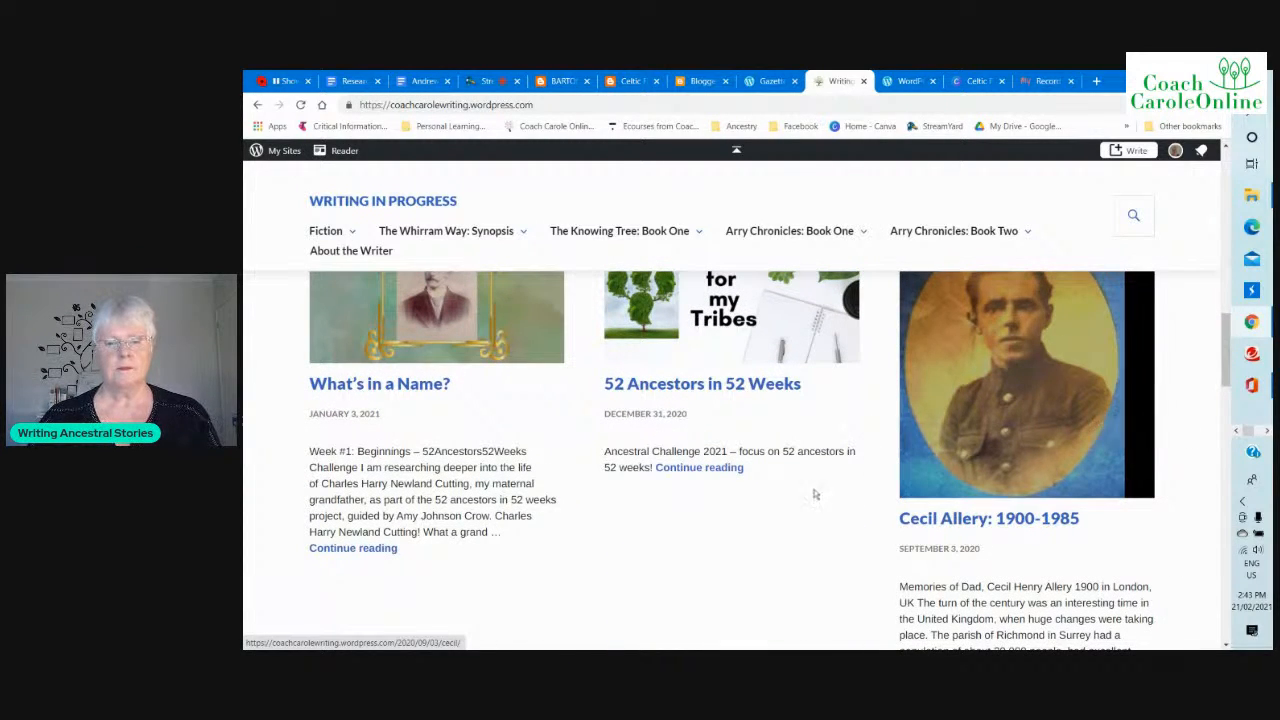
scroll(633, 512, down, 2)
scroll(640, 512, down, 2)
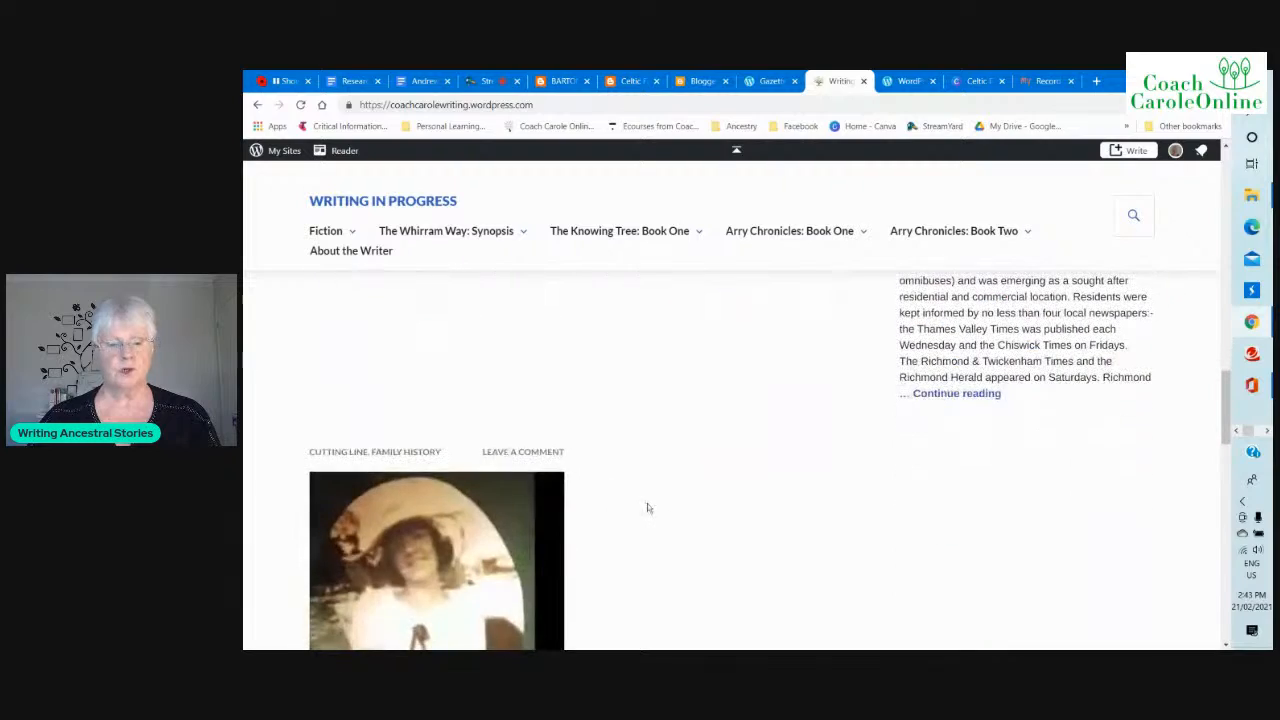
scroll(650, 505, down, 6)
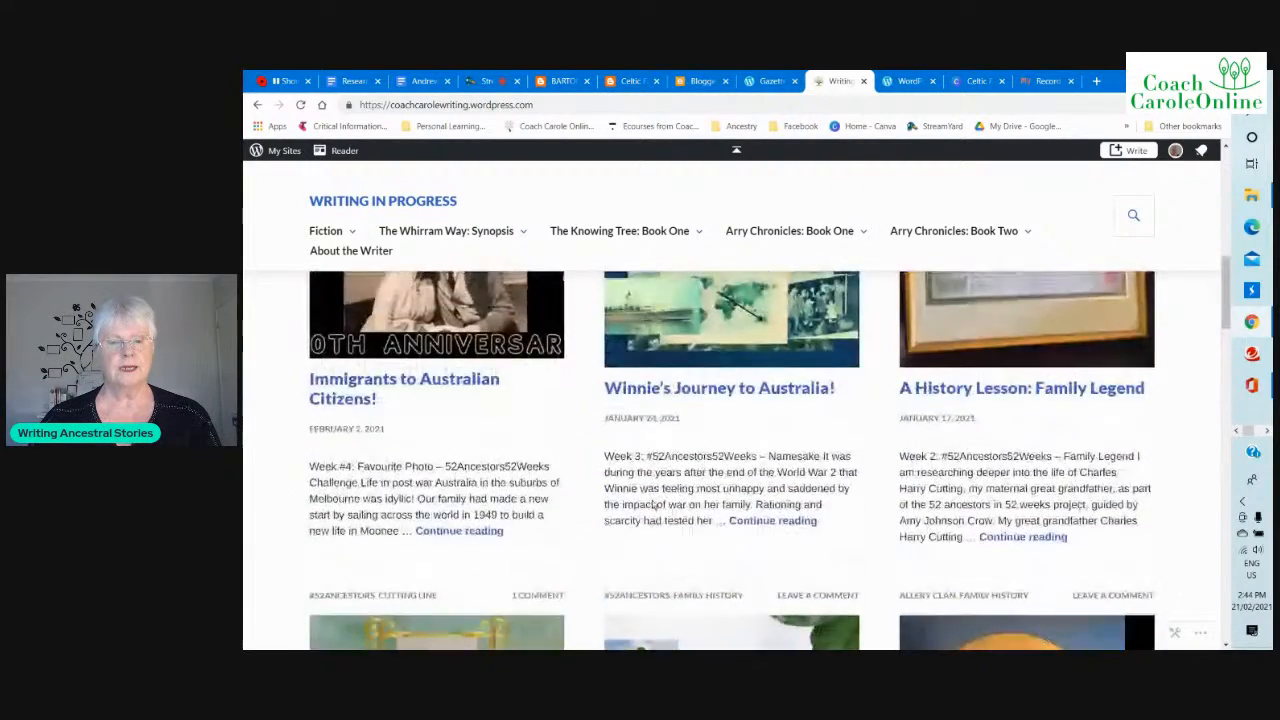
Step: Go to the WordPress theme page of Writing in Progress and examine the recommended themes, then the complete list and its search filters
scroll(652, 496, up, 5)
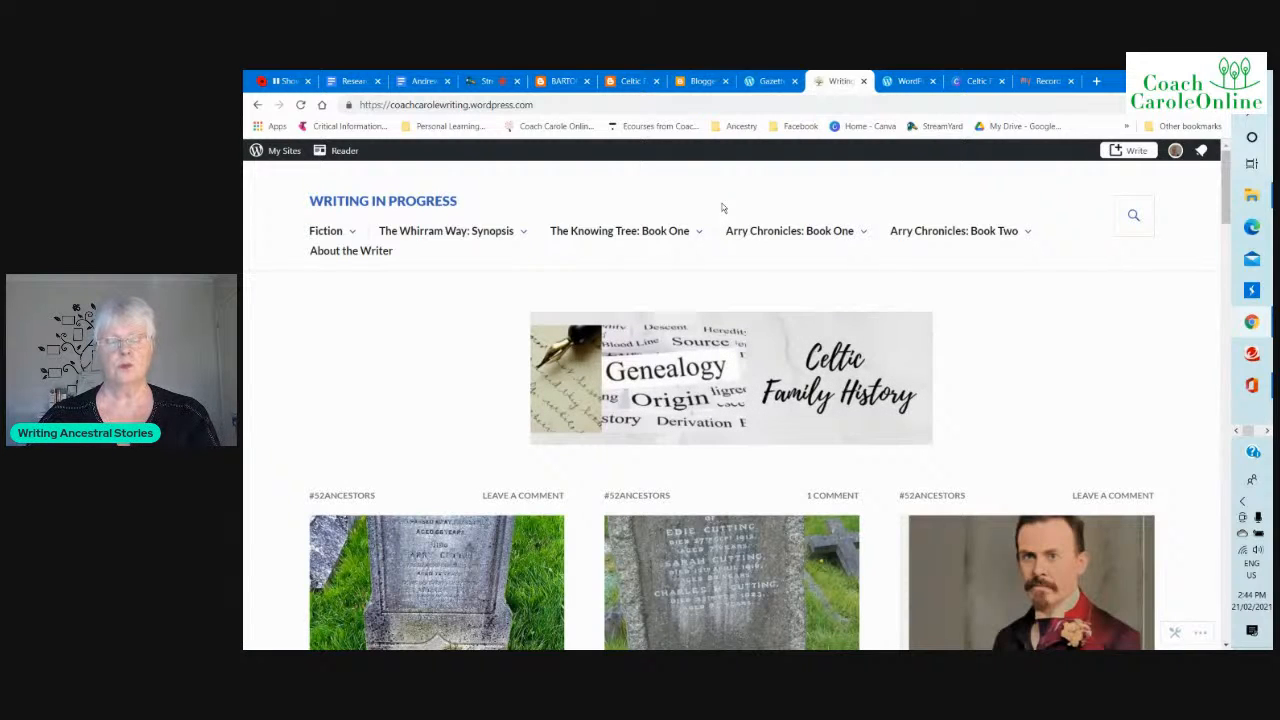
click(905, 81)
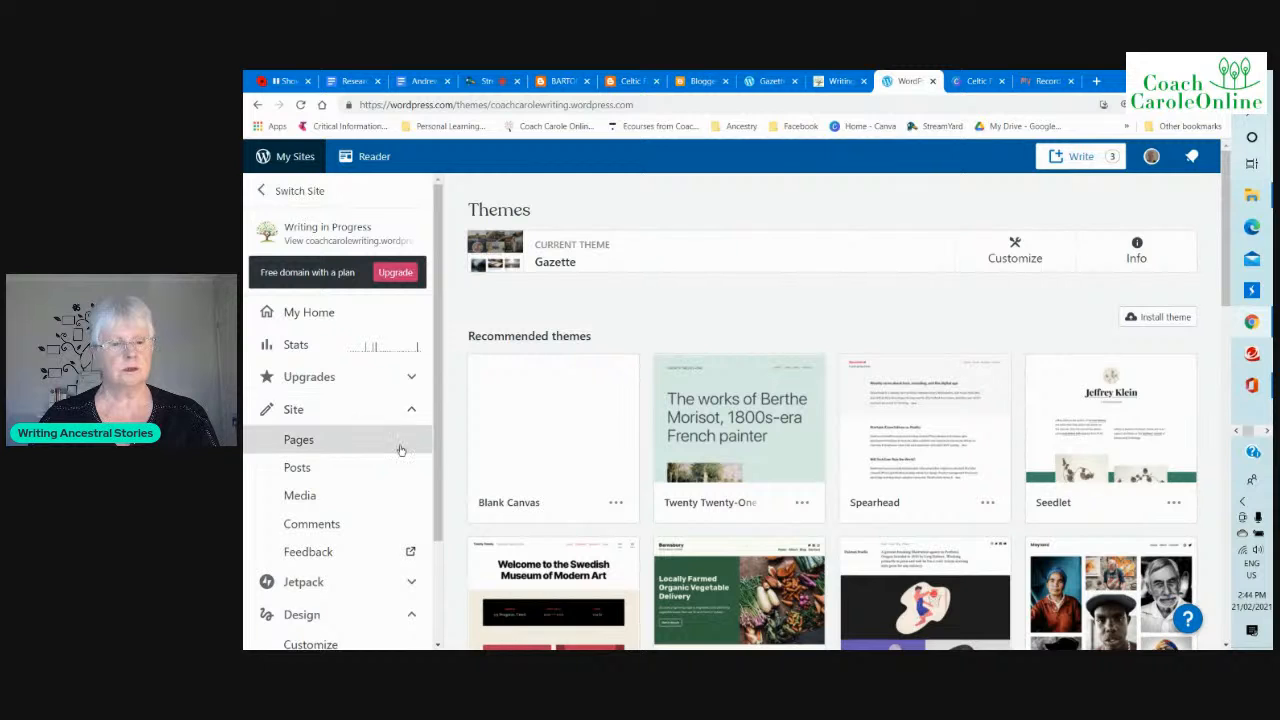
drag(443, 470, 441, 577)
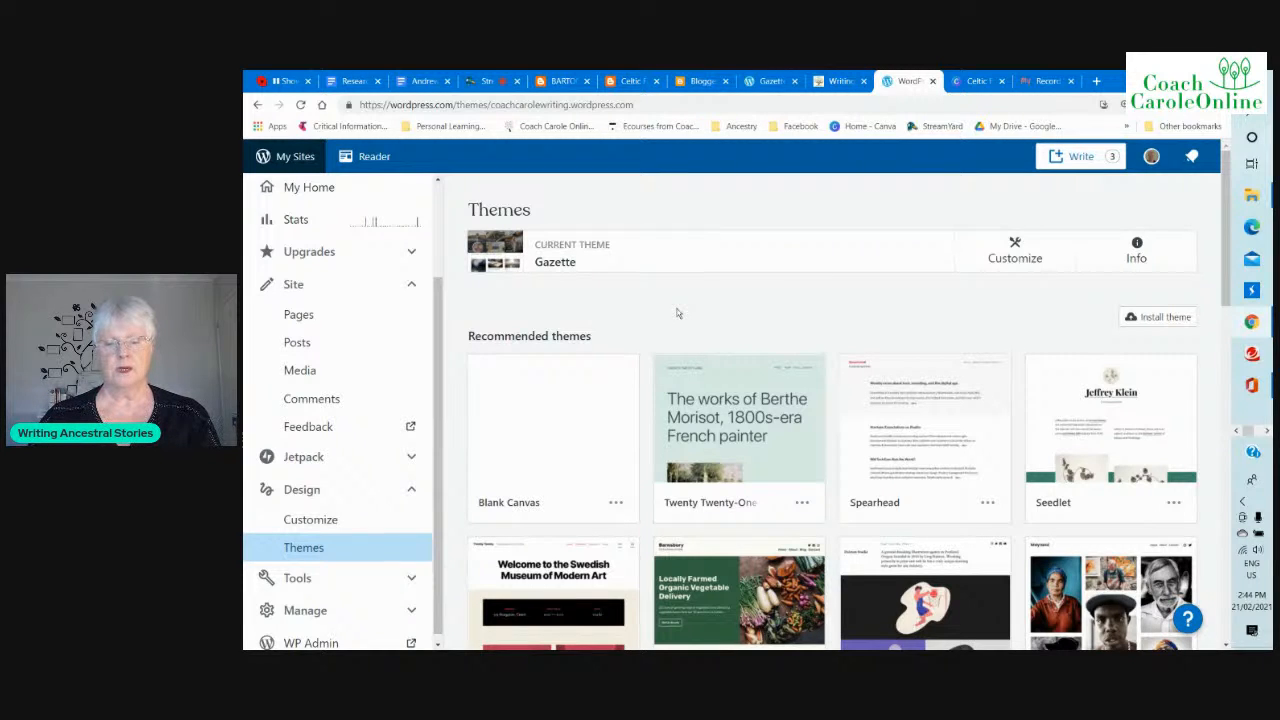
scroll(676, 313, down, 5)
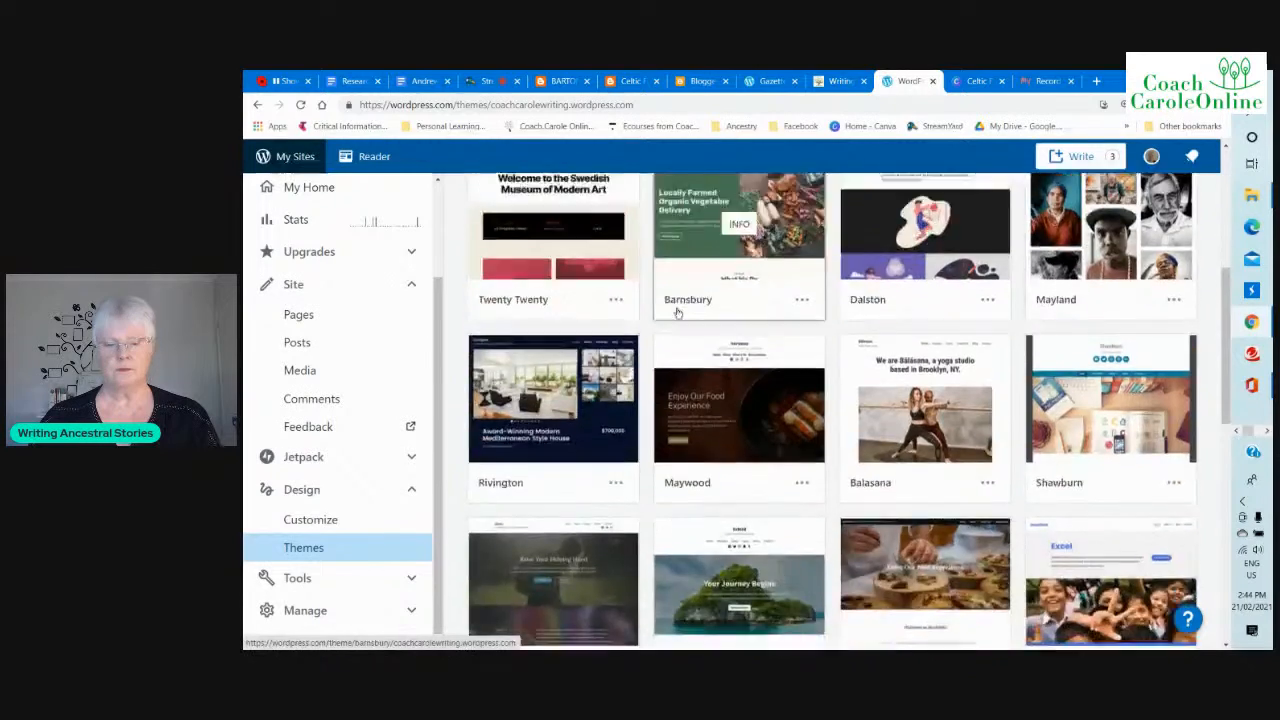
scroll(676, 313, down, 6)
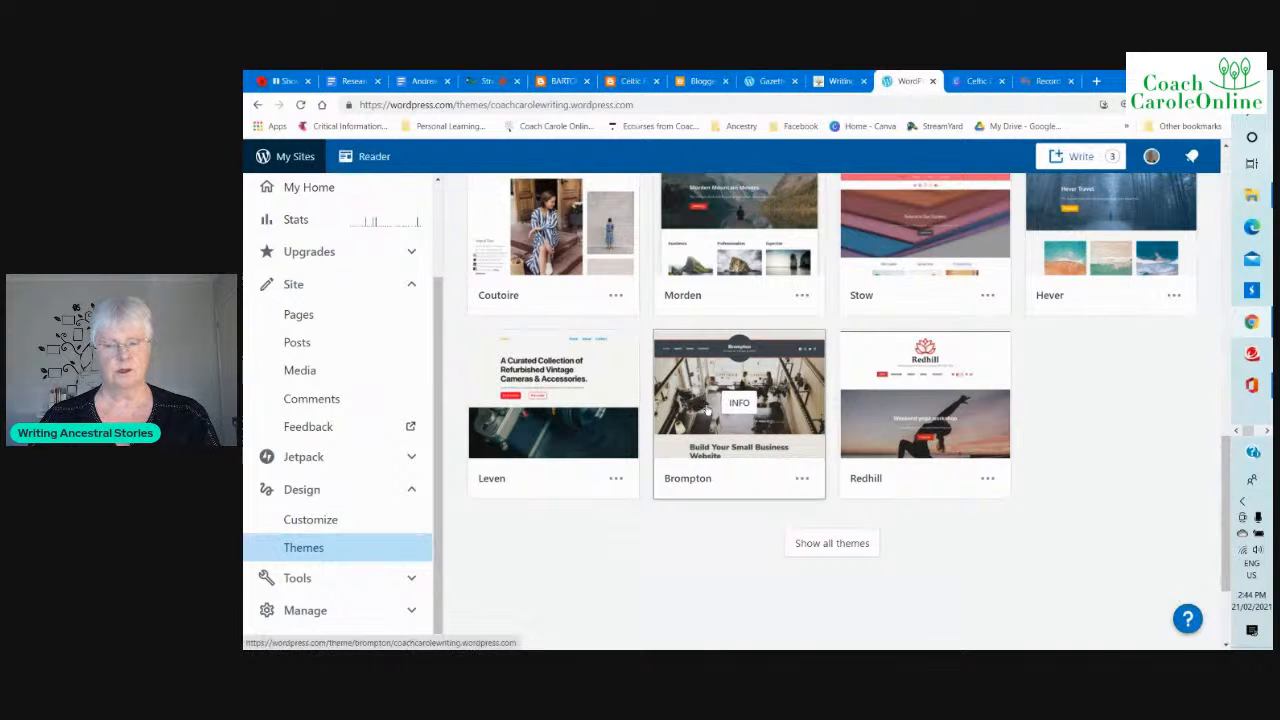
click(812, 546)
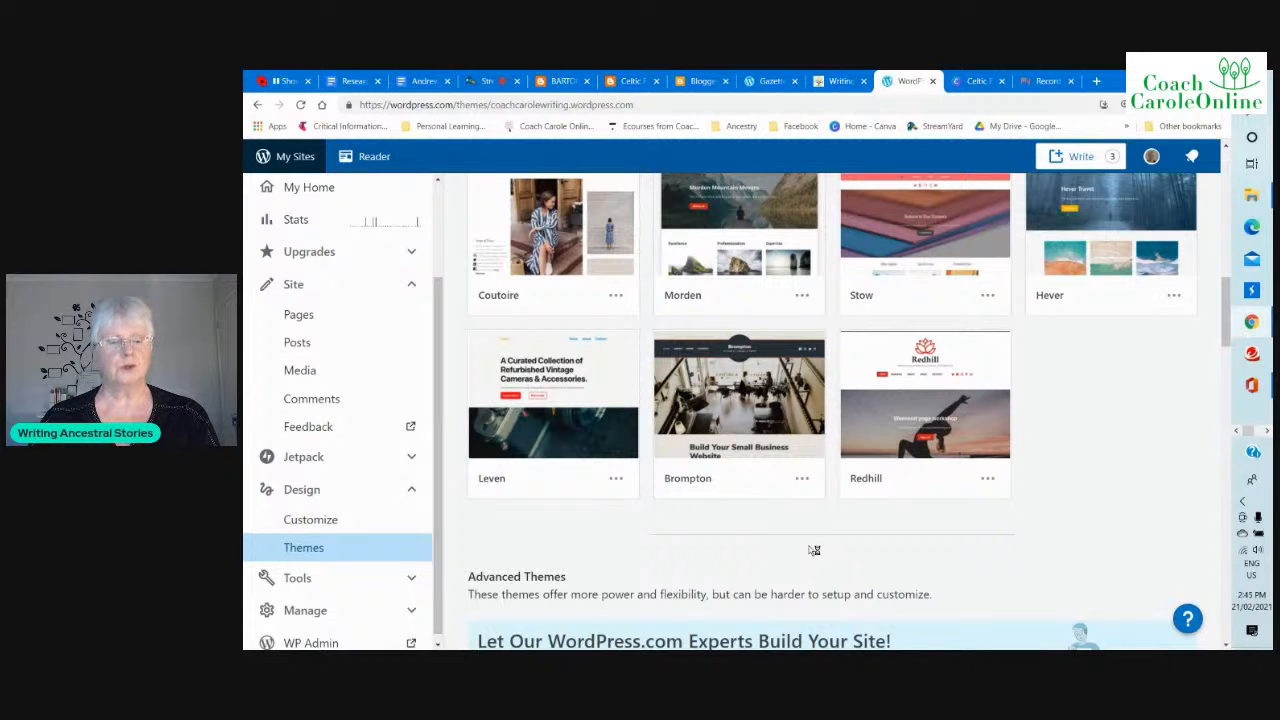
scroll(733, 535, down, 5)
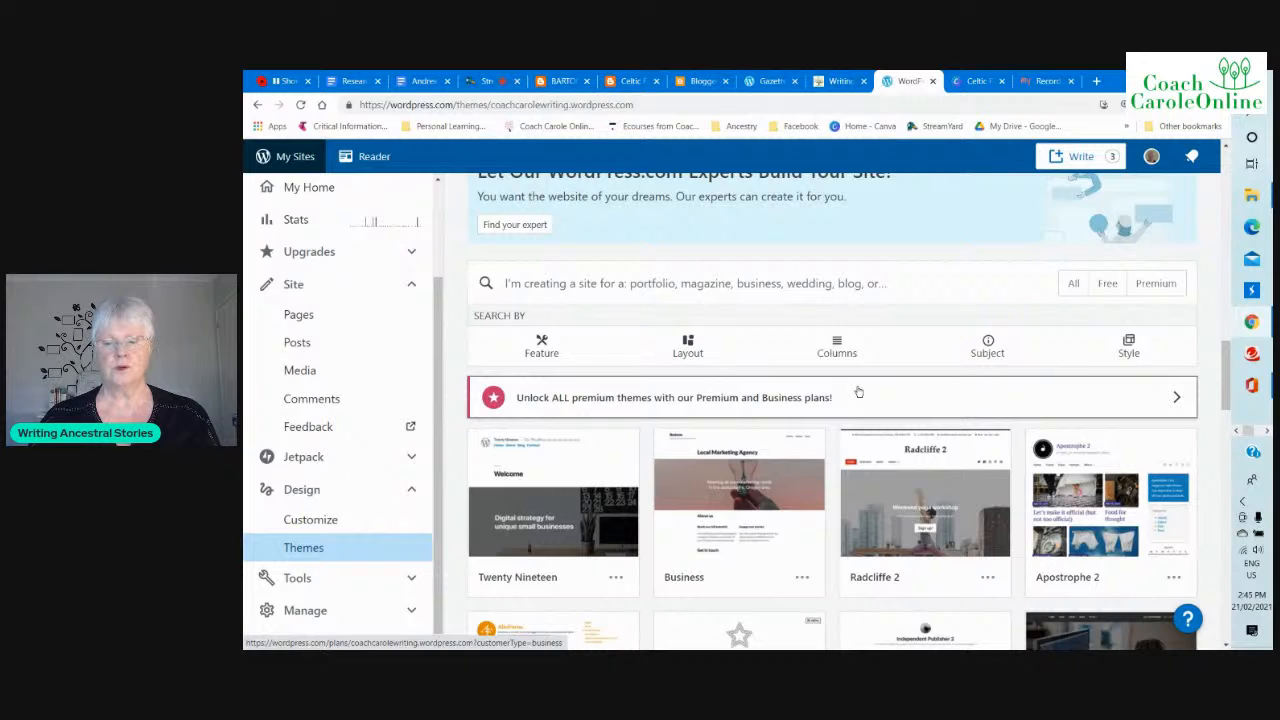
scroll(858, 394, up, 3)
scroll(858, 390, up, 10)
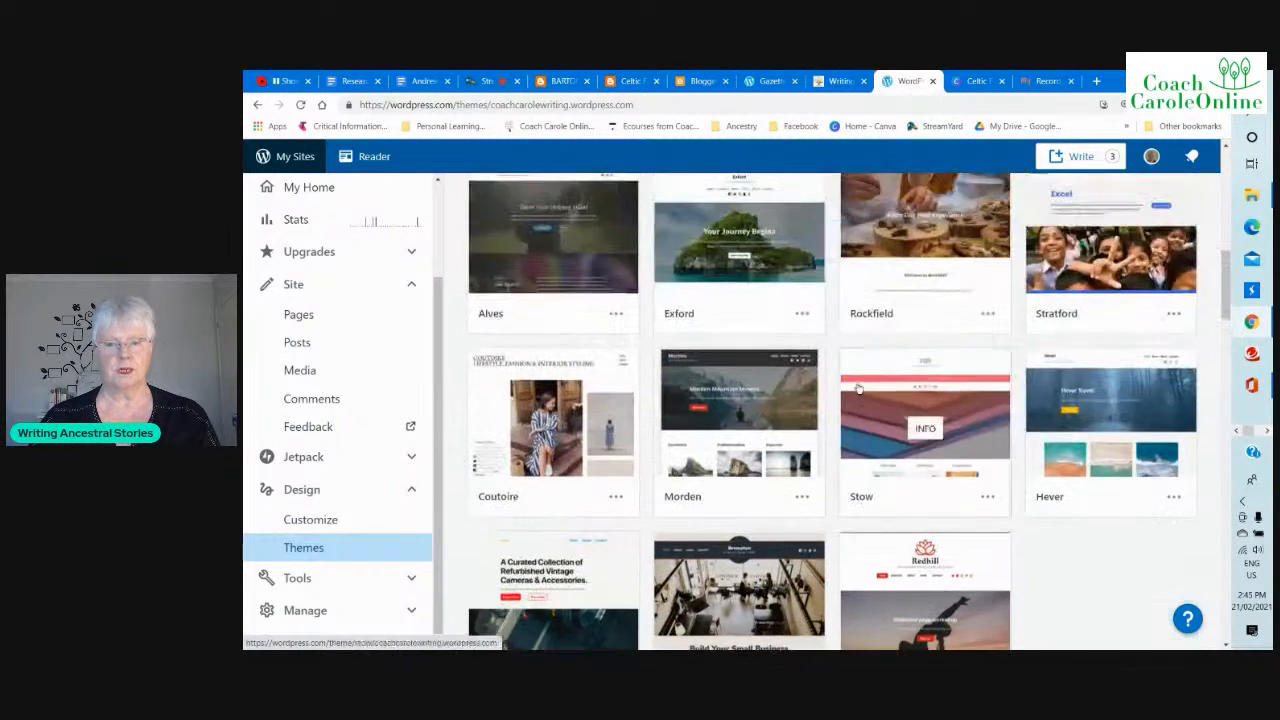
scroll(851, 385, up, 1)
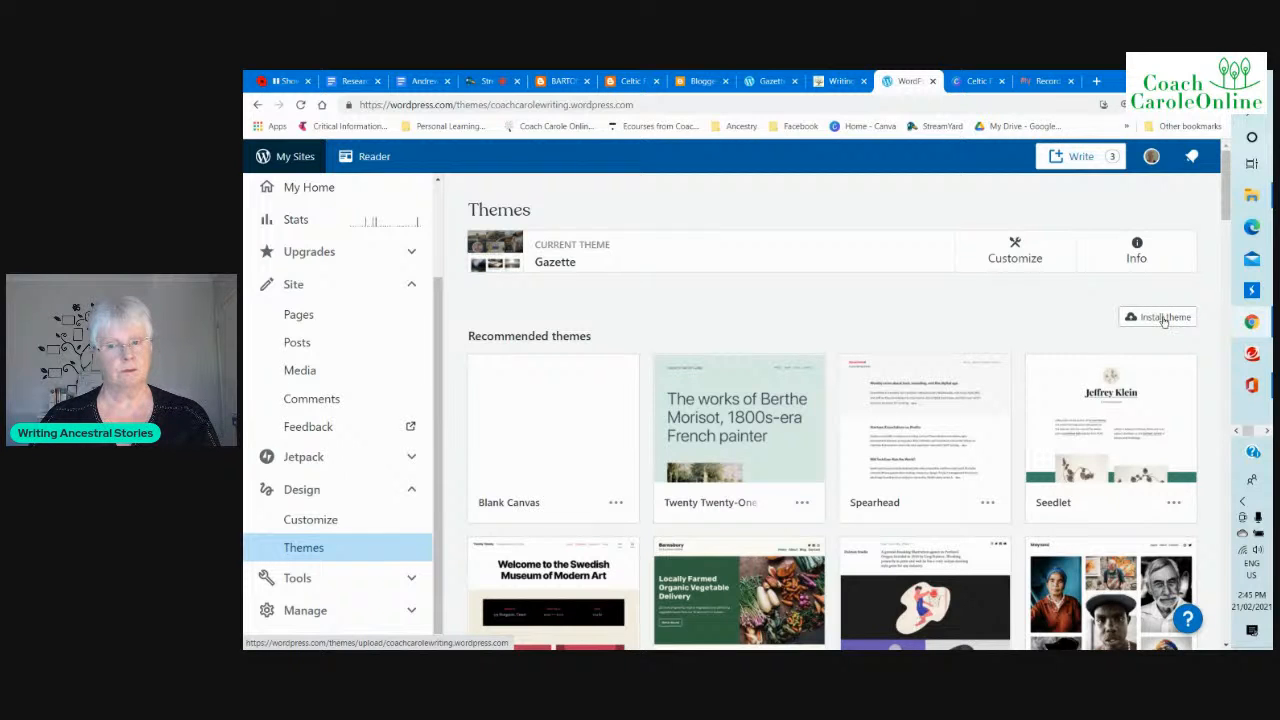
Step: Return to the live Writing in Progress blog and view its banner and the most recent posts
click(834, 82)
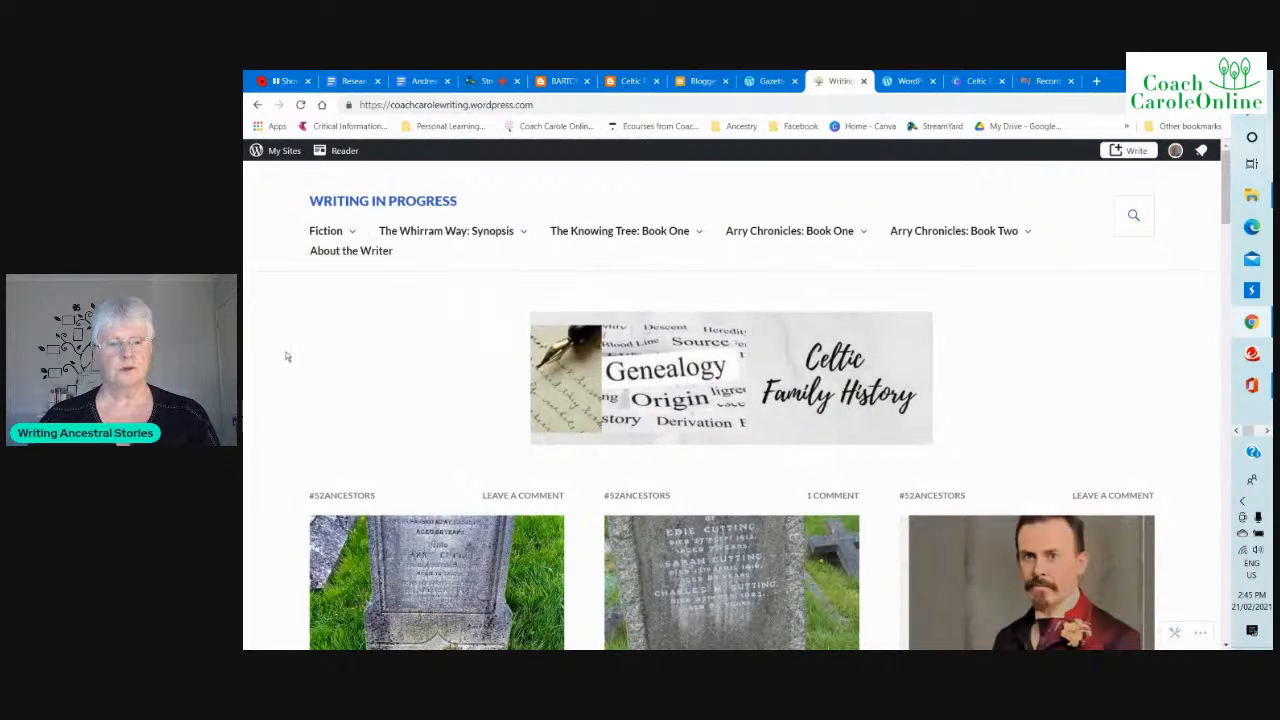
scroll(284, 359, down, 2)
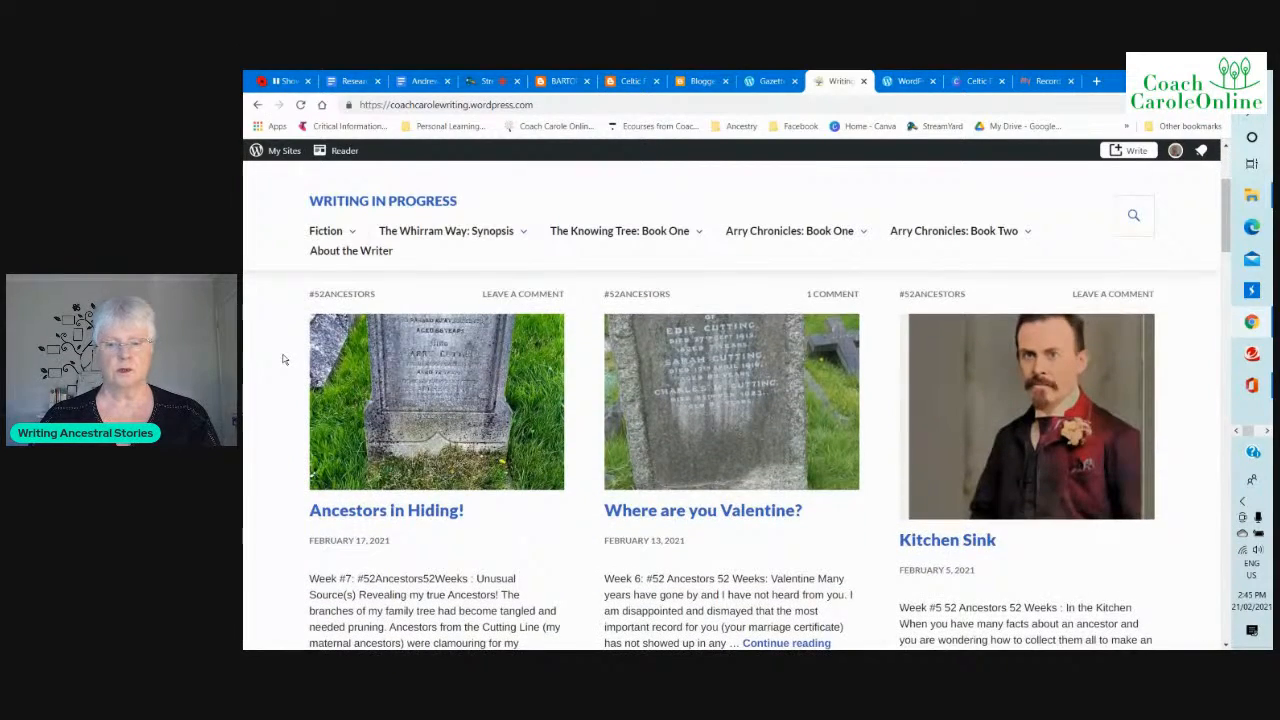
scroll(283, 359, down, 1)
scroll(283, 353, up, 1)
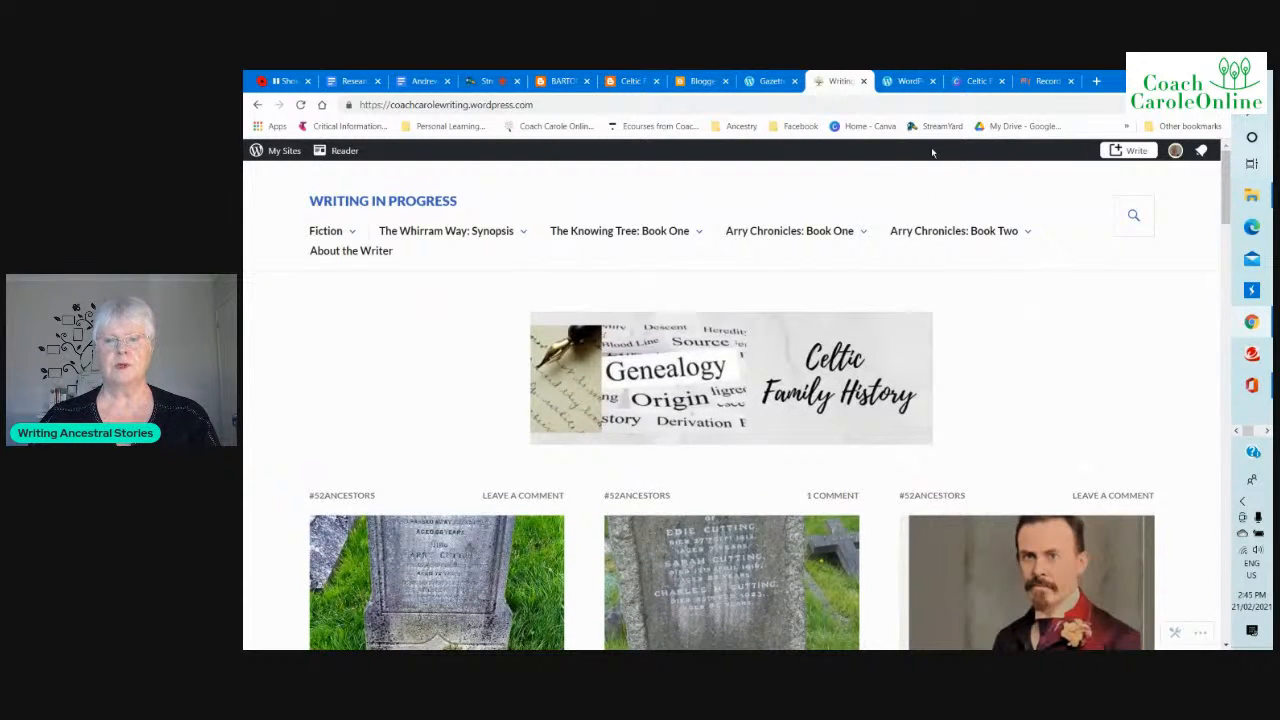
Step: Switch to the Celtic Family History Banner in Canva, view the templates, and search the photos for "genealogy"
click(975, 84)
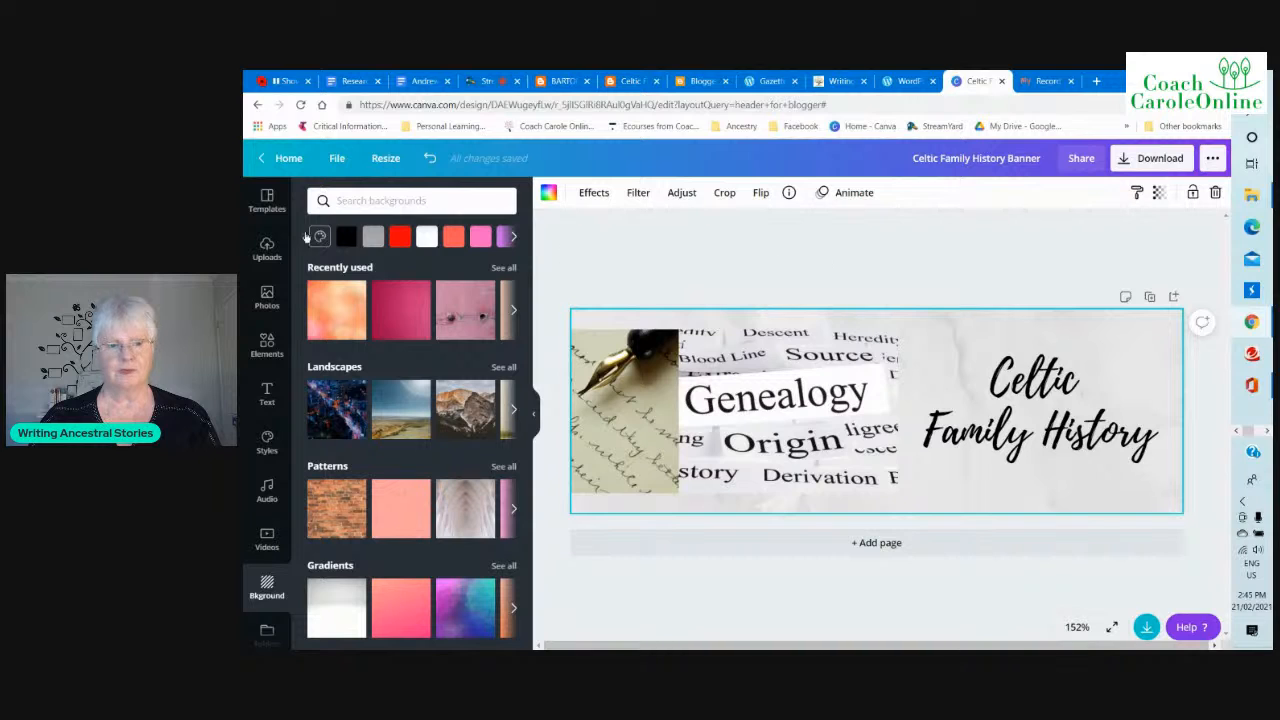
click(264, 208)
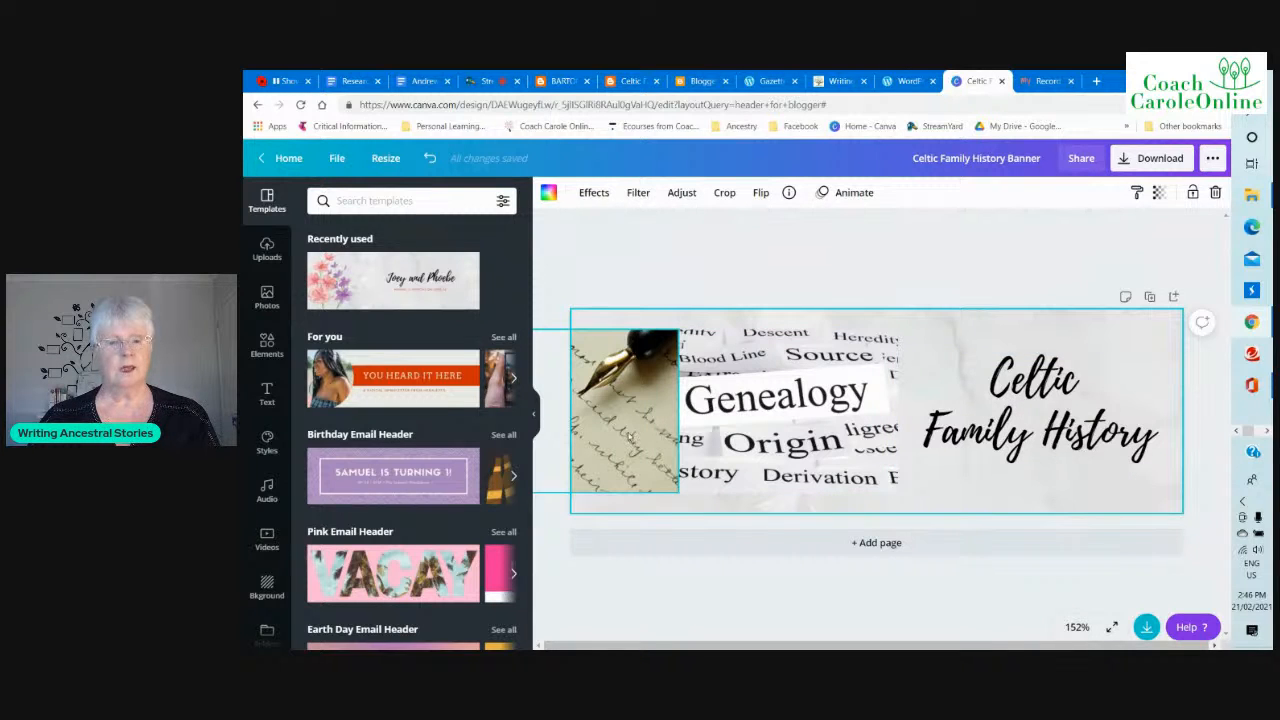
click(267, 297)
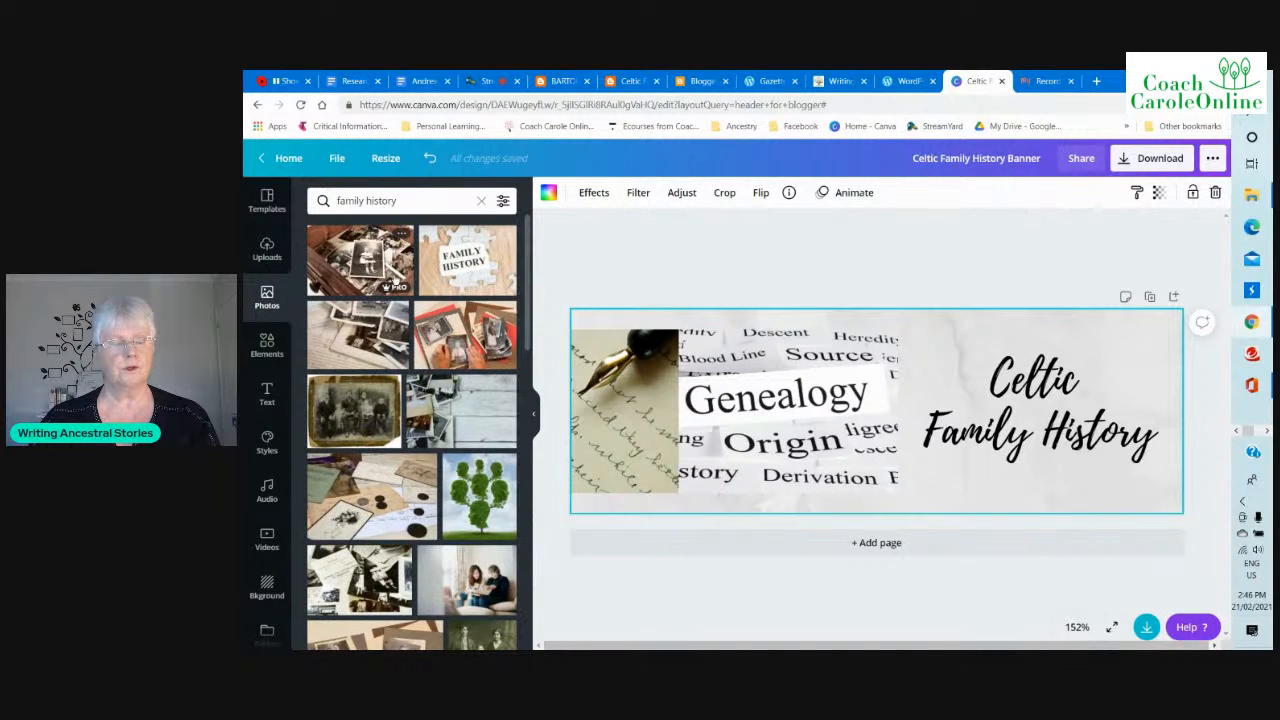
click(405, 200)
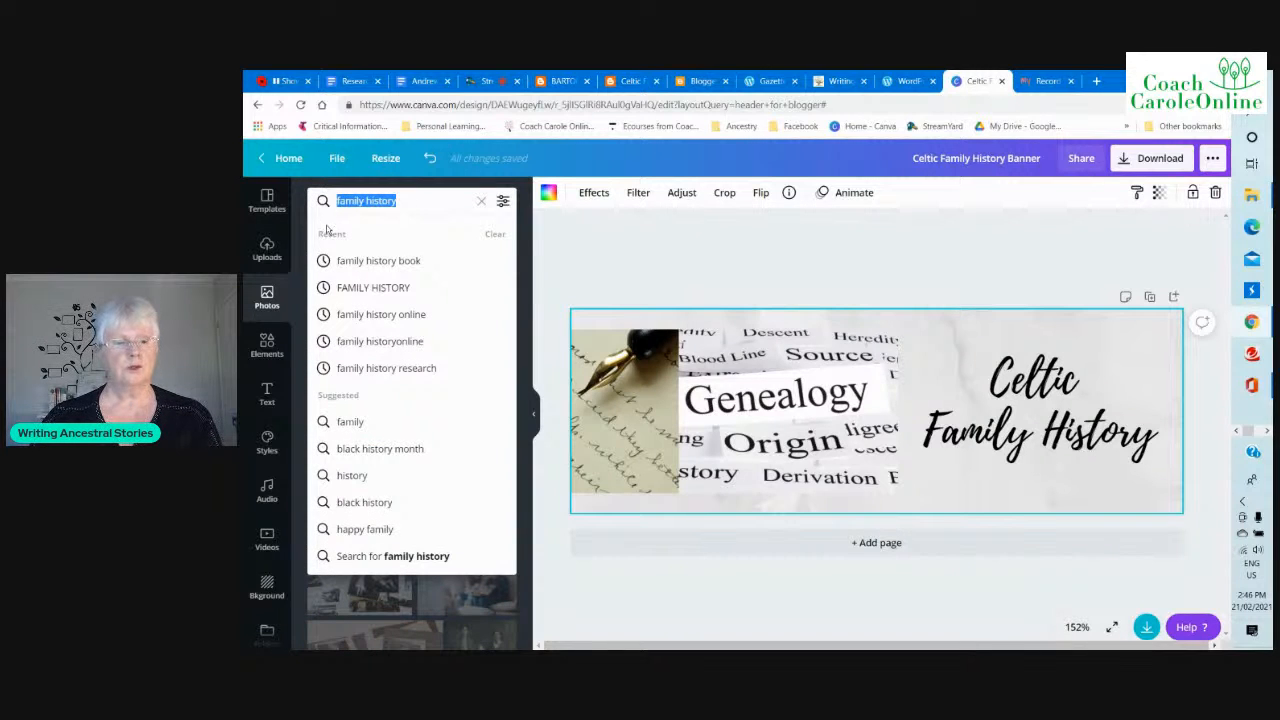
text(genealogy)
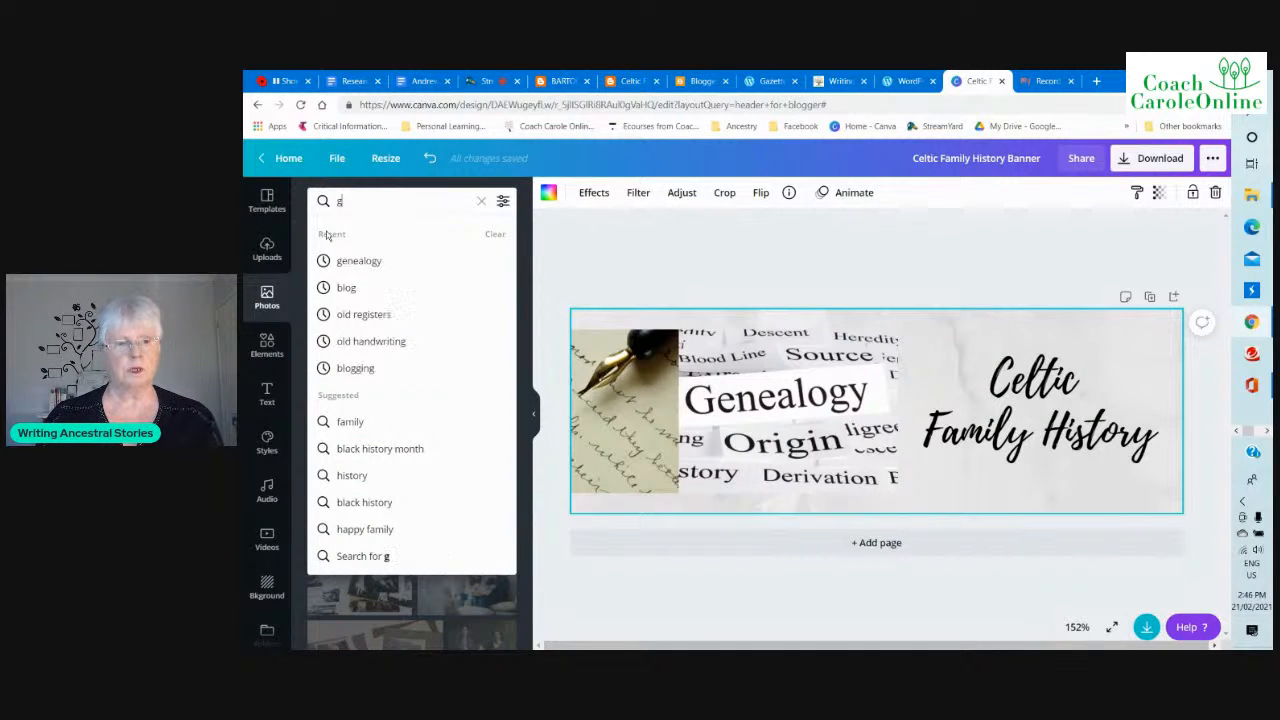
key(Return)
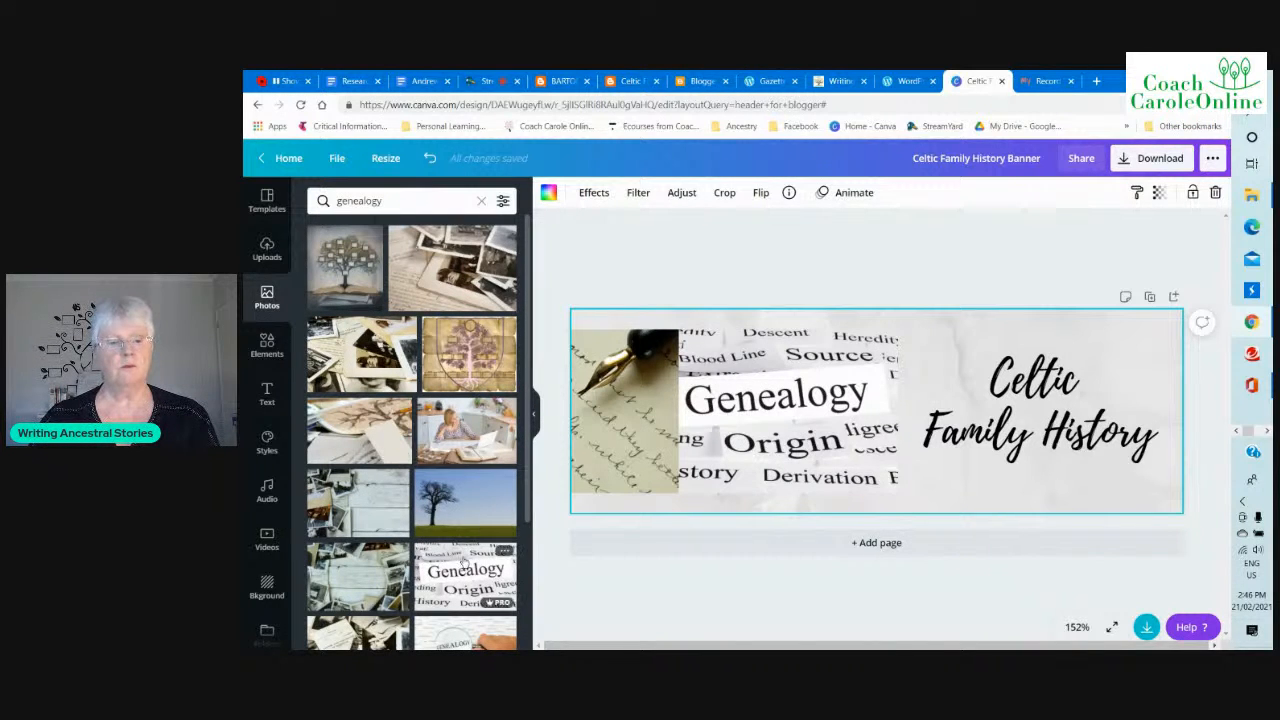
Step: Place the magnifying-glass genealogy photo beside the handwriting photo, covering the Genealogy word collage, and move the title slightly right
scroll(456, 567, down, 2)
scroll(450, 568, down, 1)
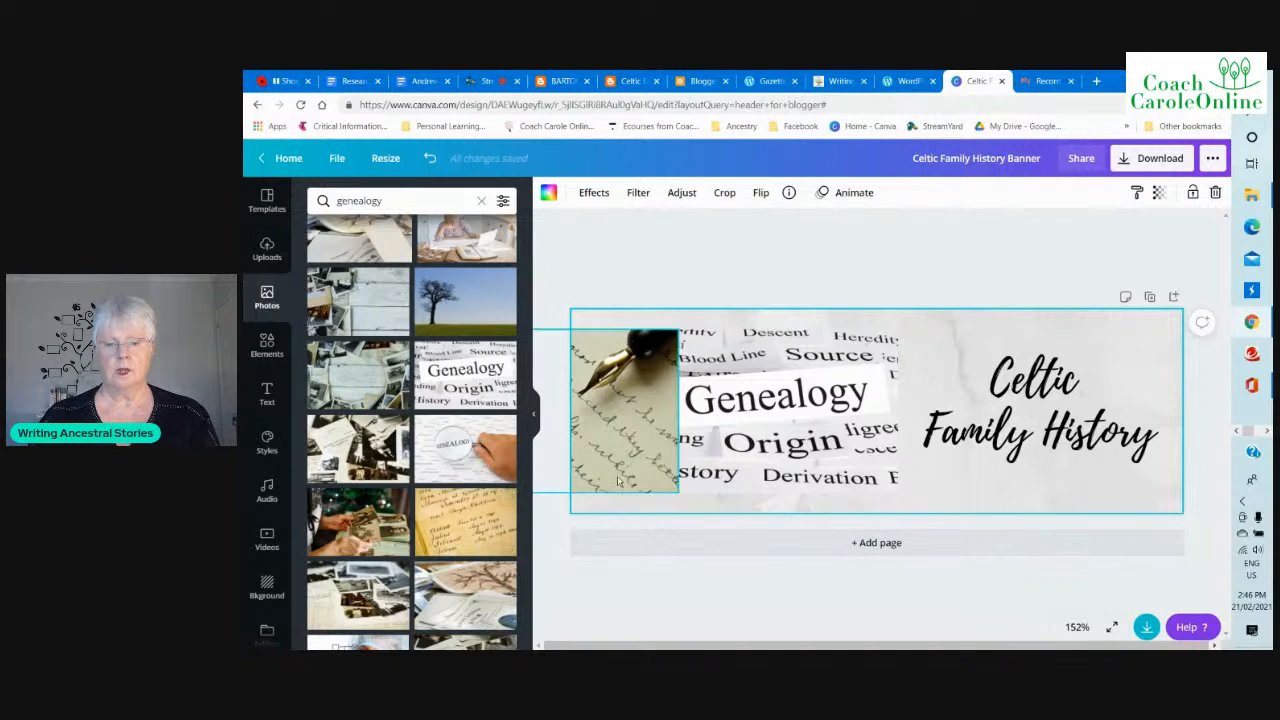
click(450, 460)
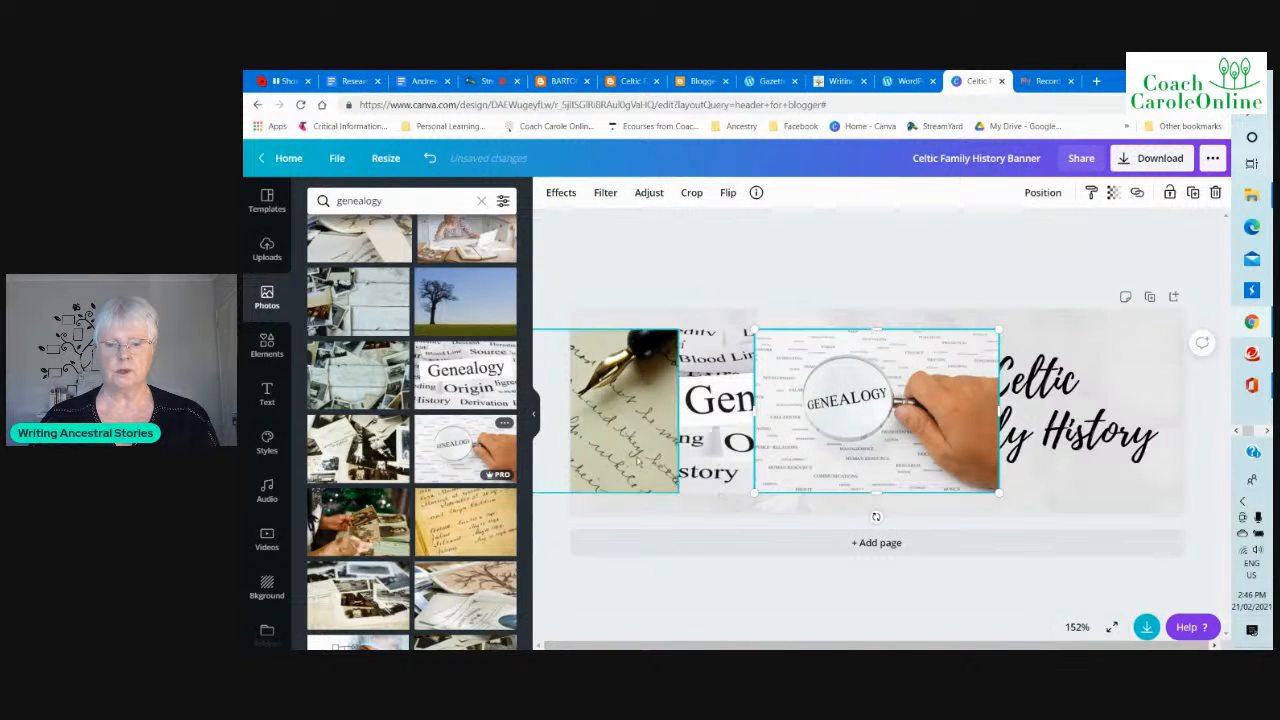
drag(858, 450, 784, 450)
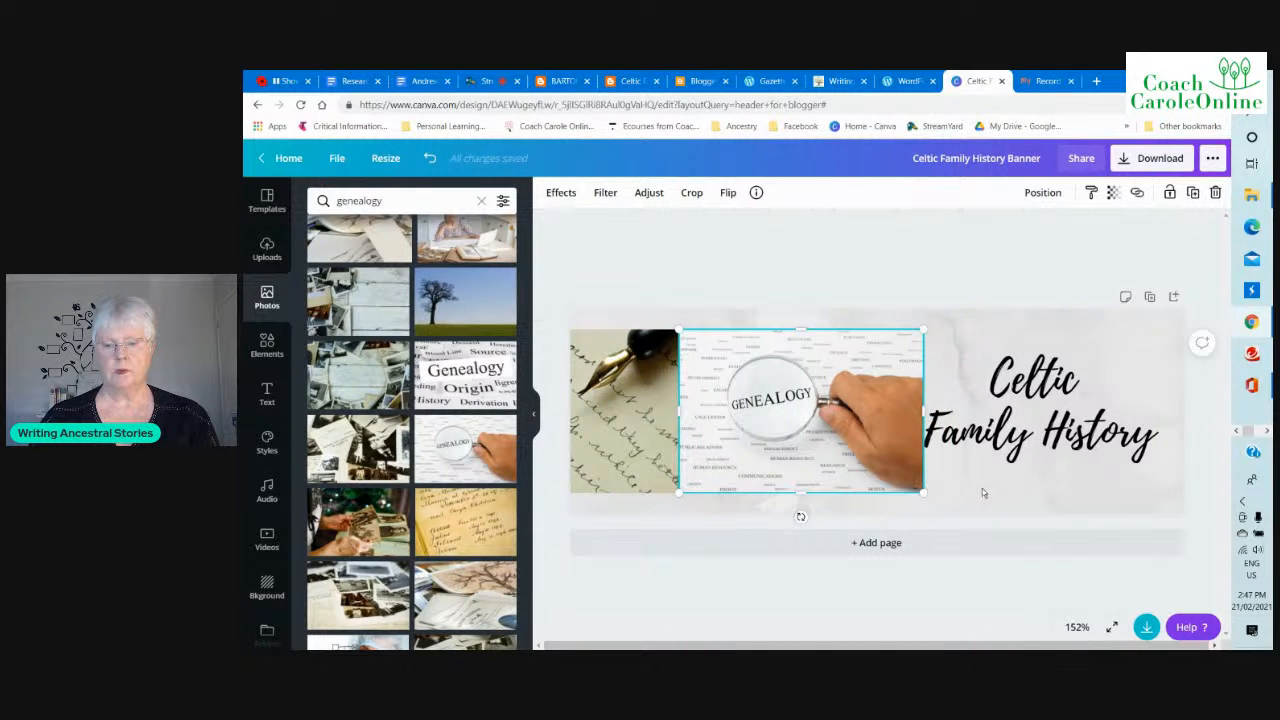
drag(1008, 446, 1018, 446)
click(726, 531)
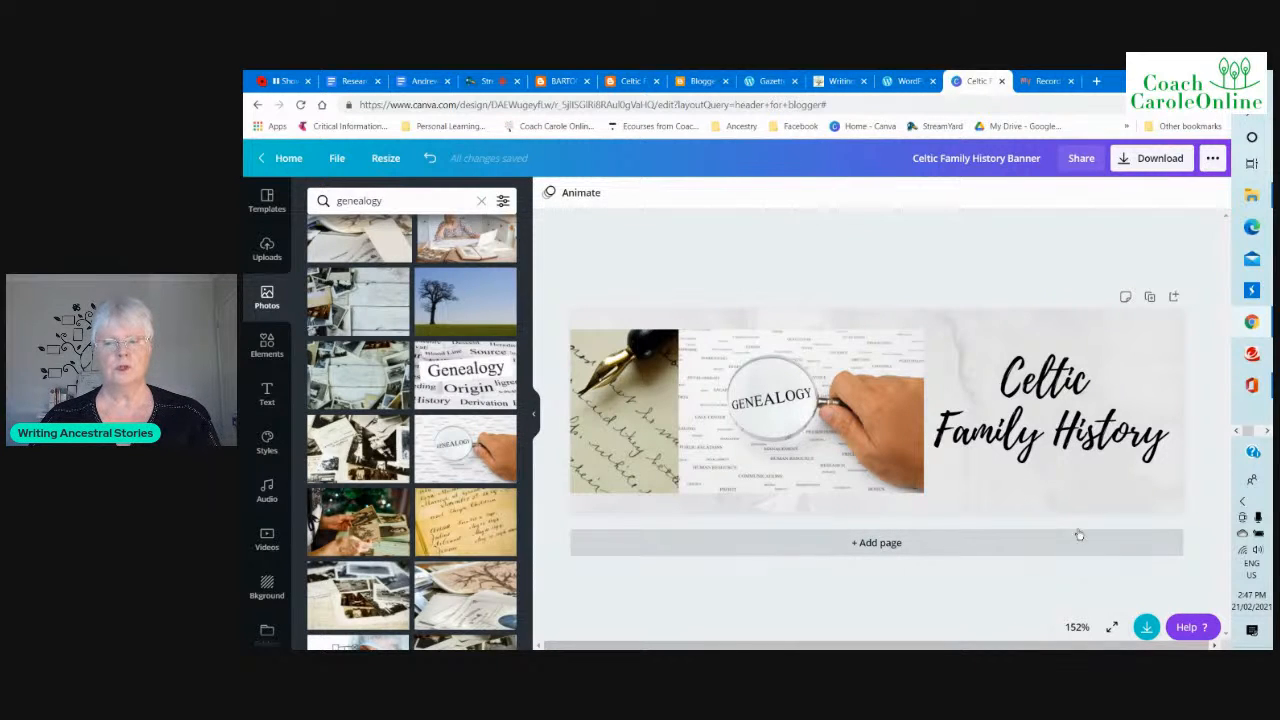
Step: Duplicate the banner page, delete the magnifying-glass photo from page 2, and select page 1
click(1149, 296)
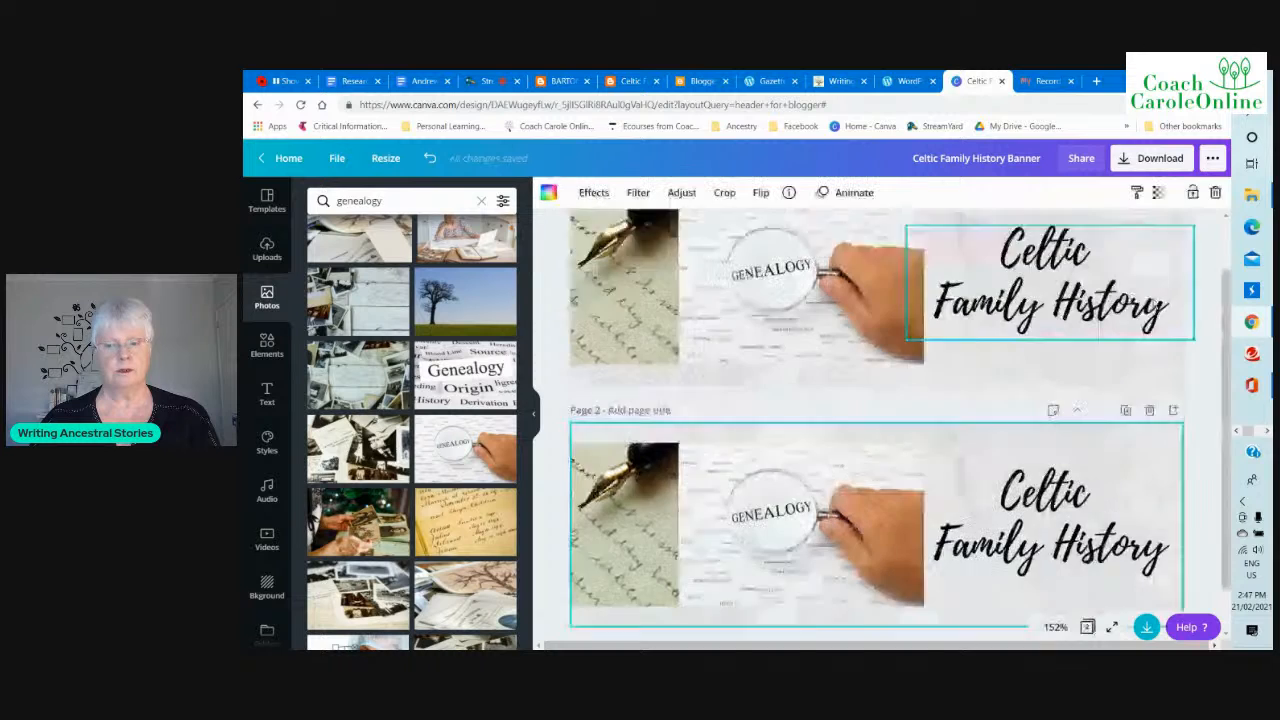
click(780, 515)
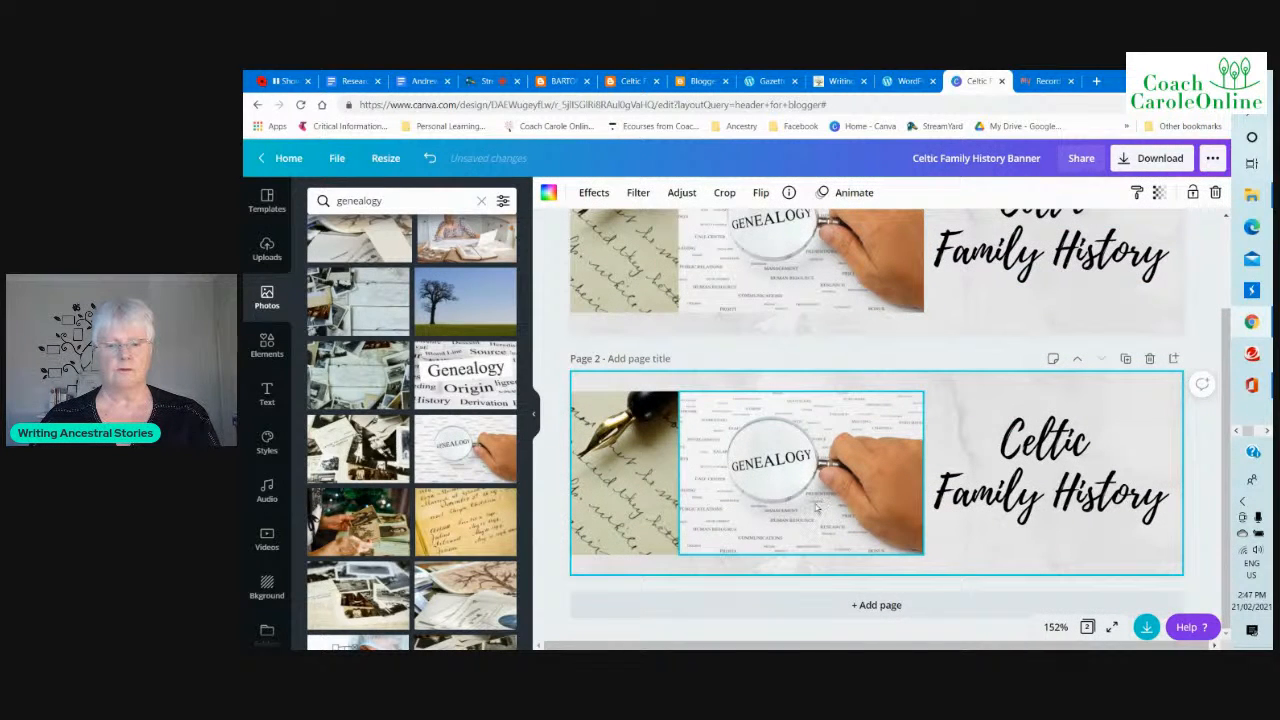
key(Delete)
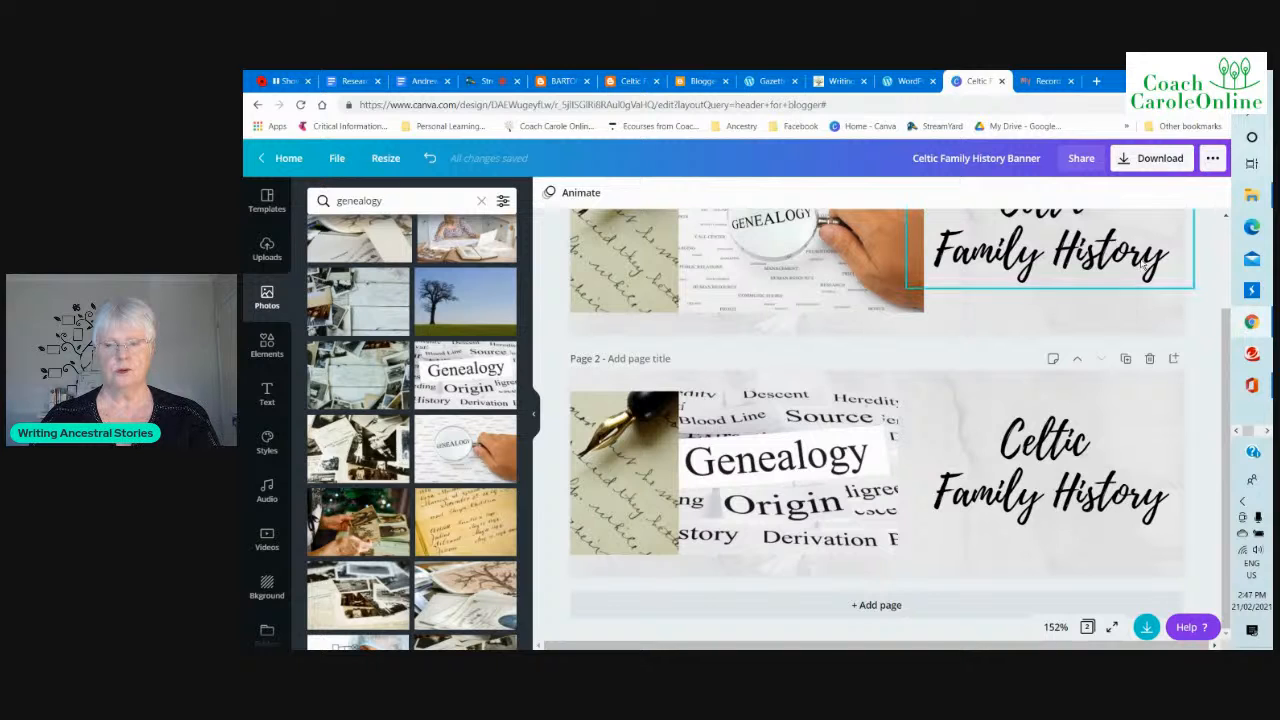
drag(1227, 341, 1207, 258)
click(877, 260)
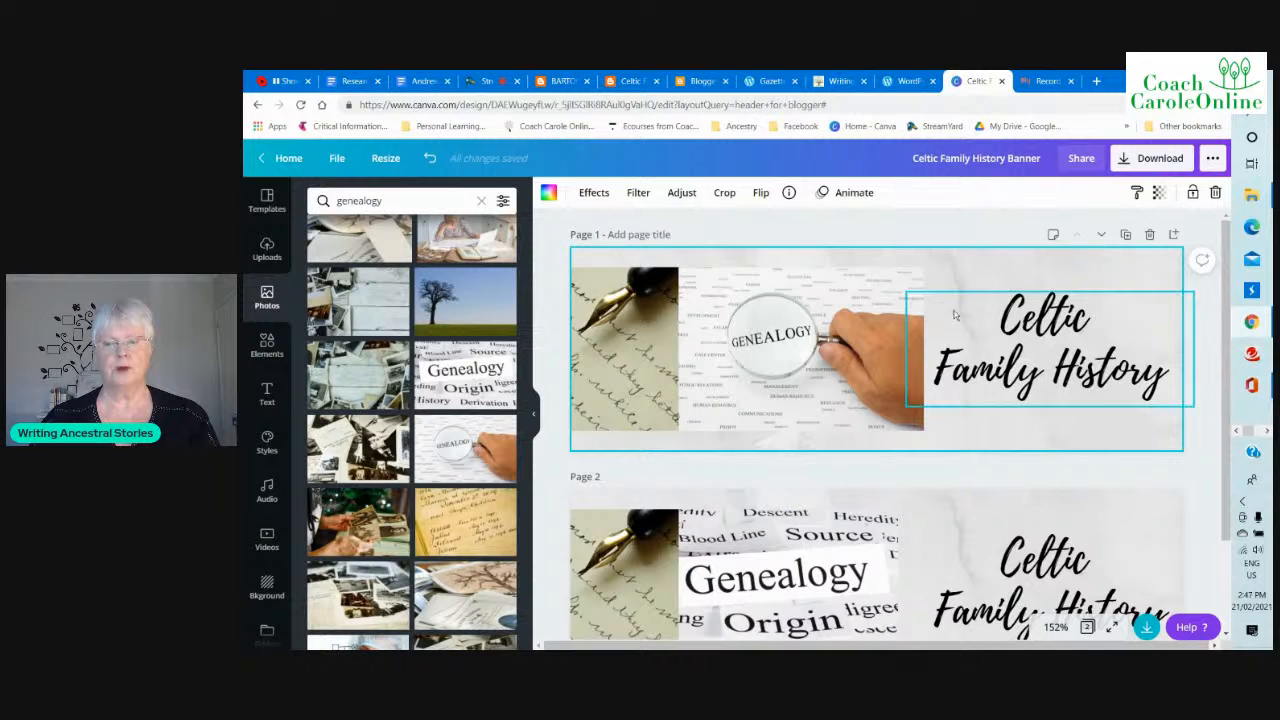
Step: Set the banner's download options to file type JPG with only page 1 selected
click(1158, 162)
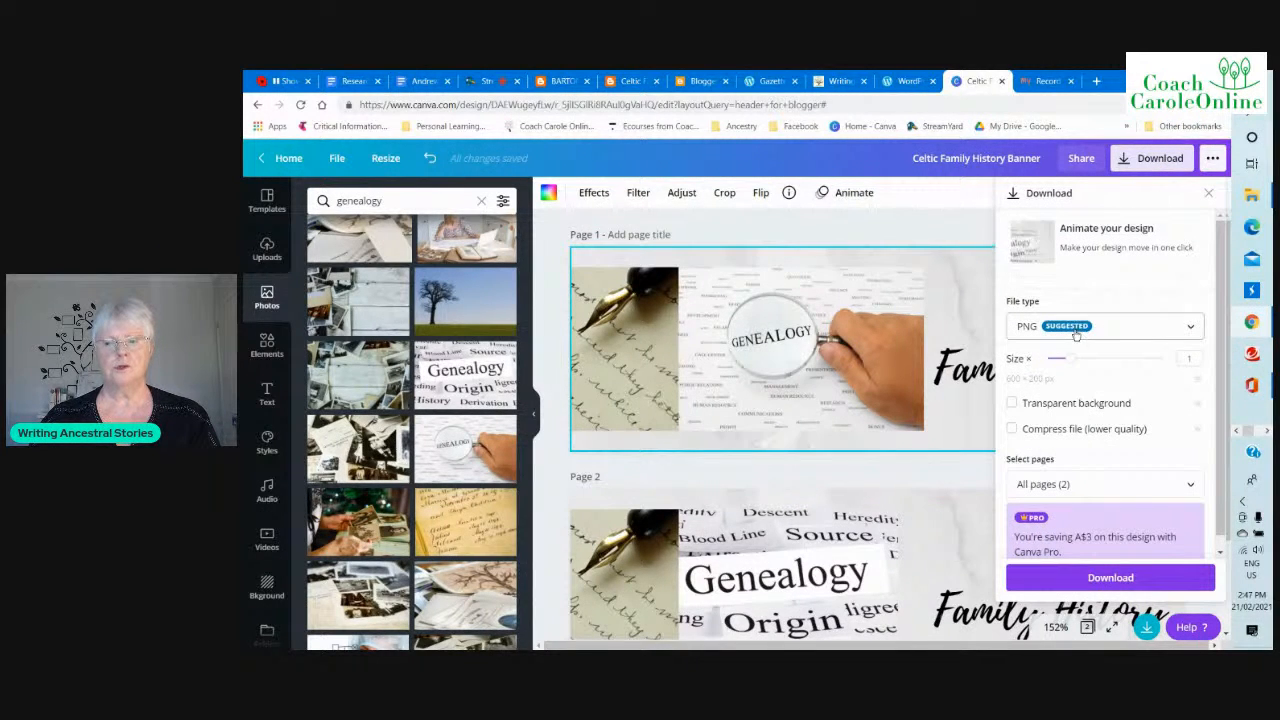
click(1076, 336)
click(1051, 365)
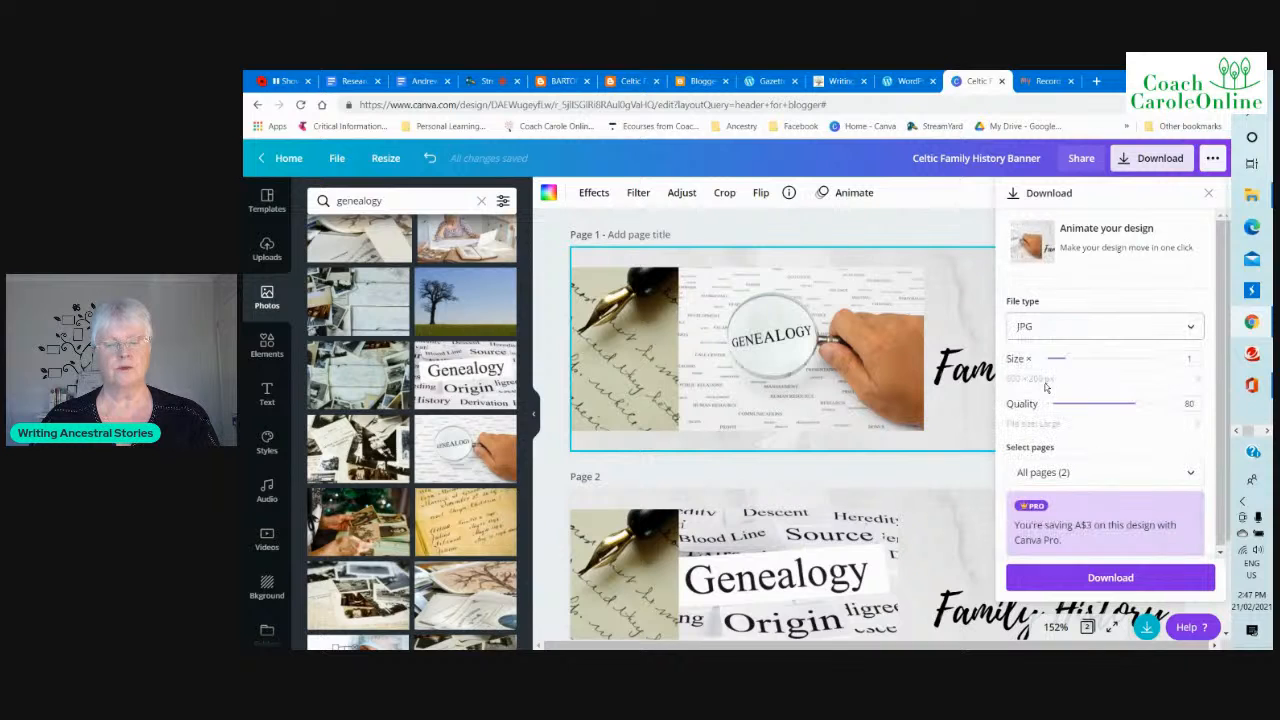
click(1068, 478)
click(1055, 346)
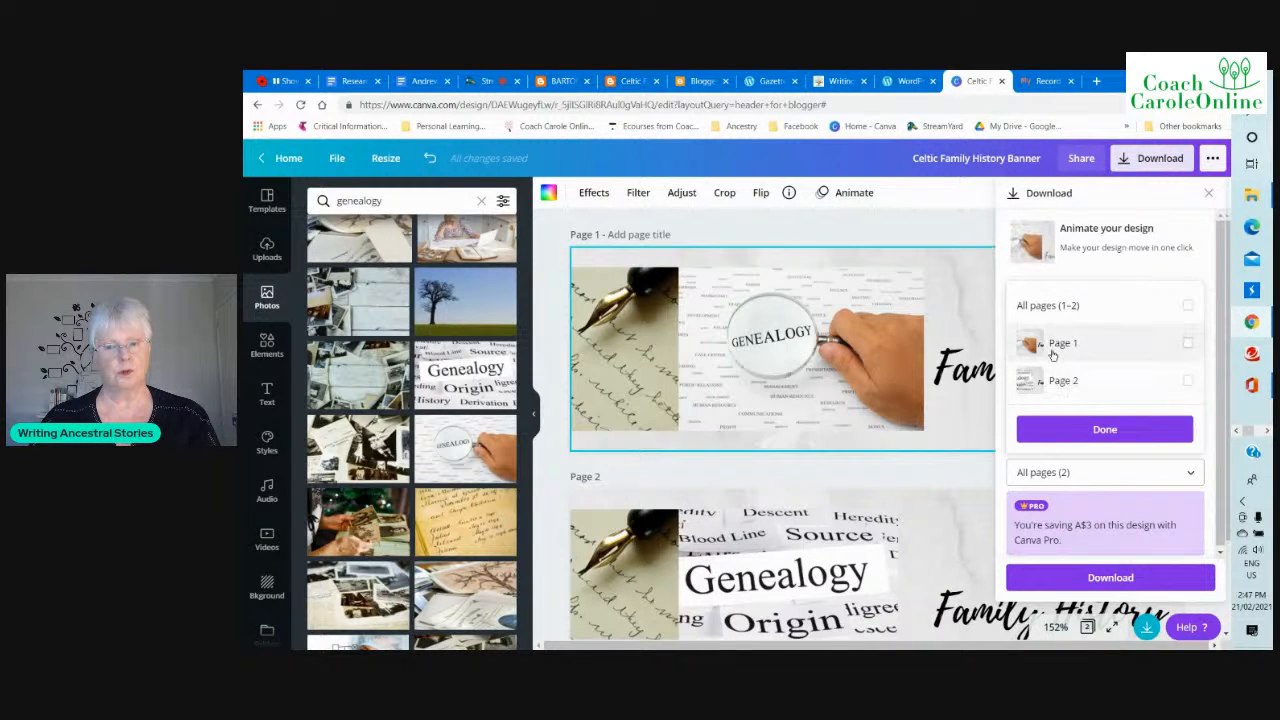
click(1105, 430)
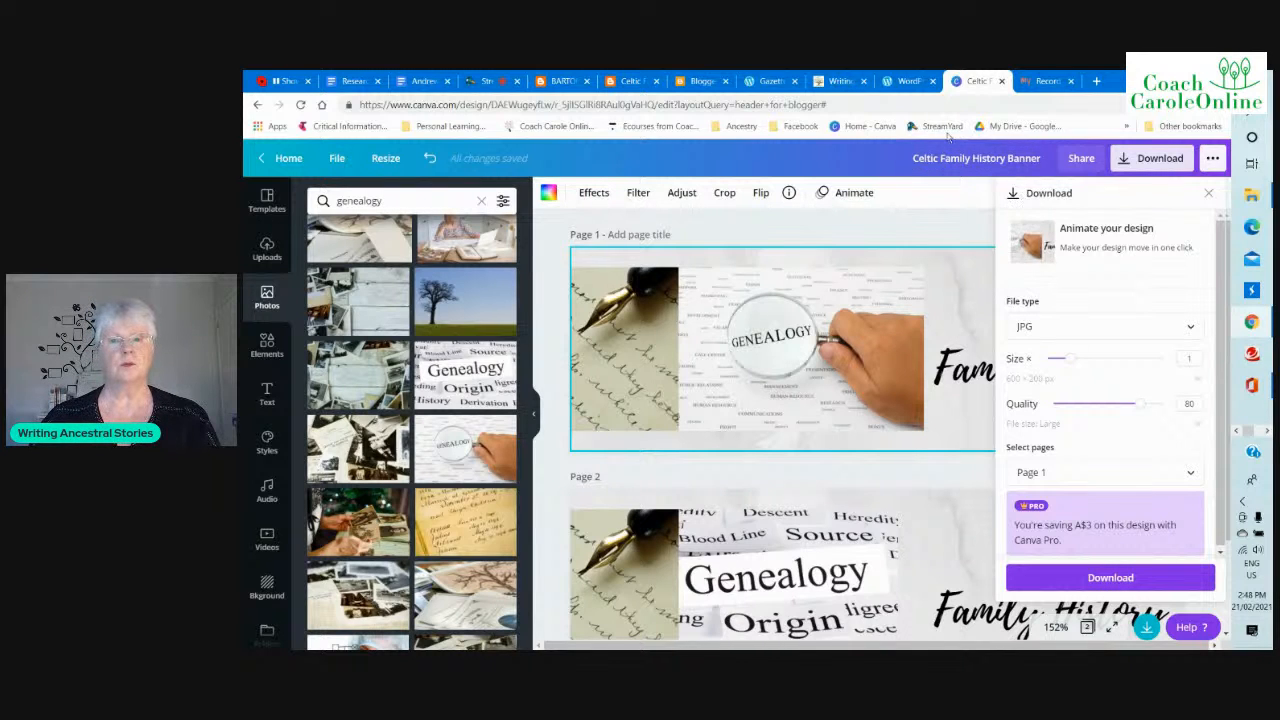
Step: Revisit the WordPress theme page, the Writing in Progress blog, and the flipcard view of the Celtic Family History blog
click(901, 86)
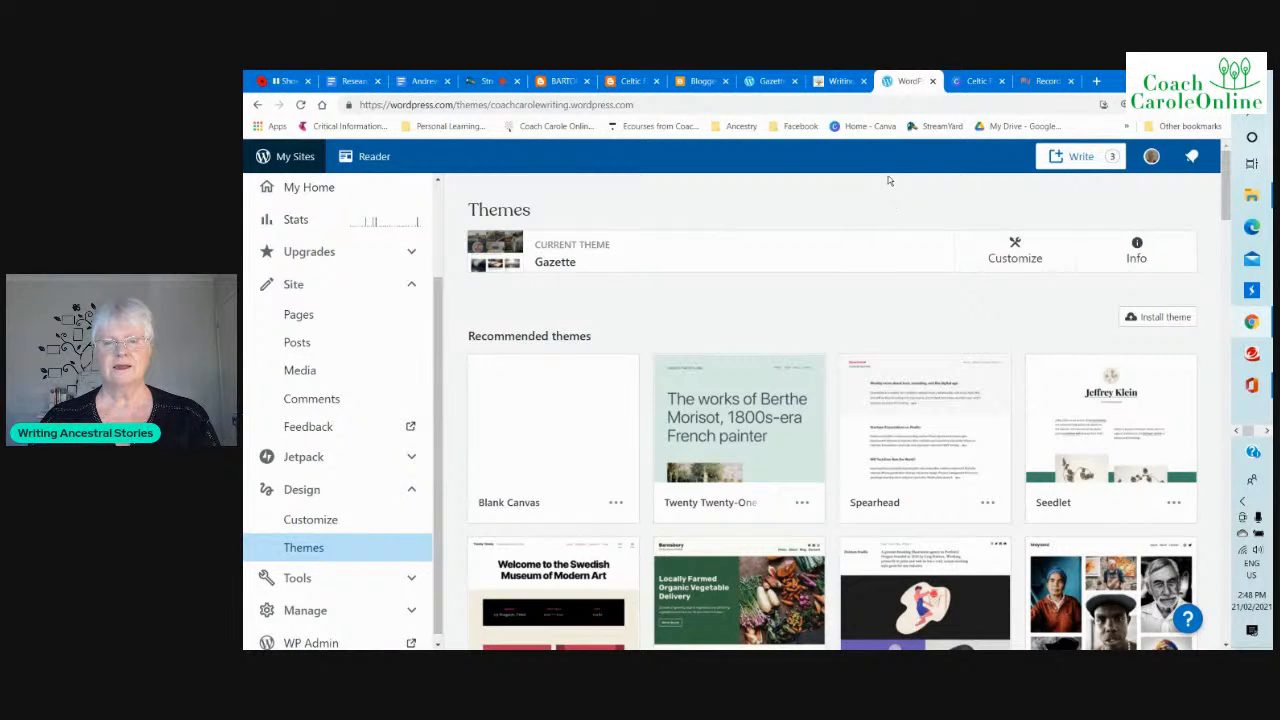
click(838, 81)
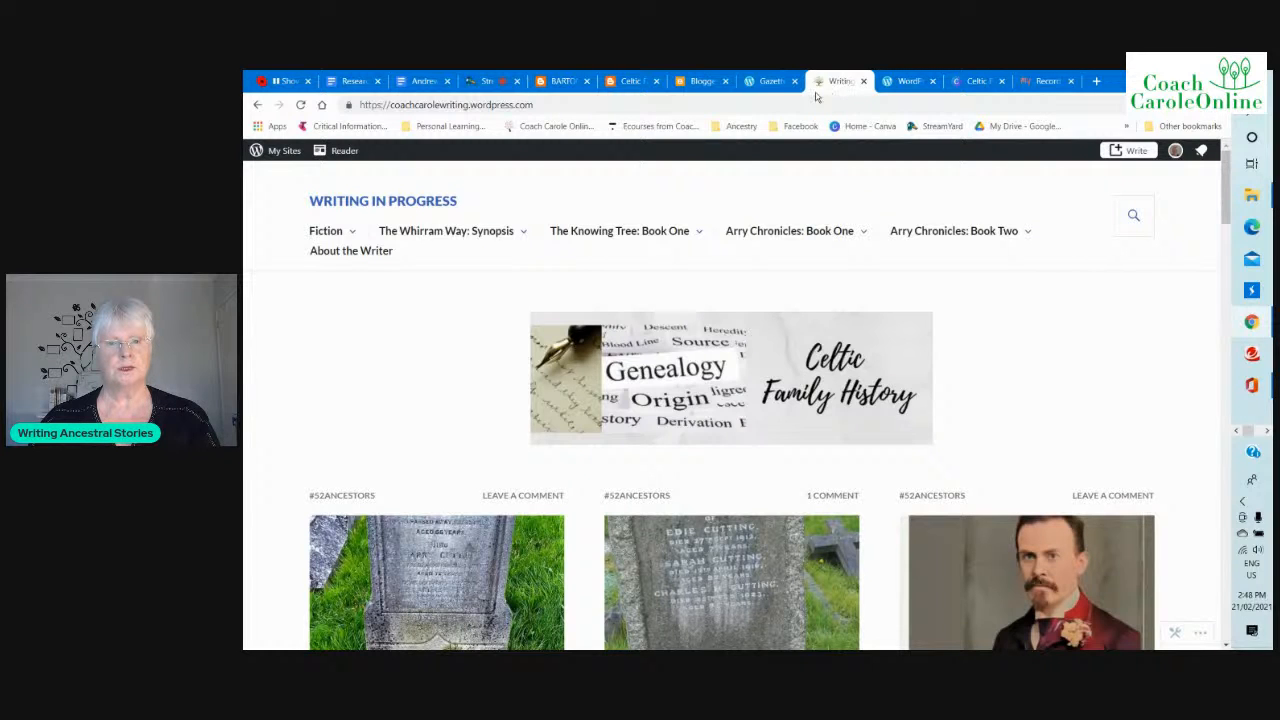
click(629, 84)
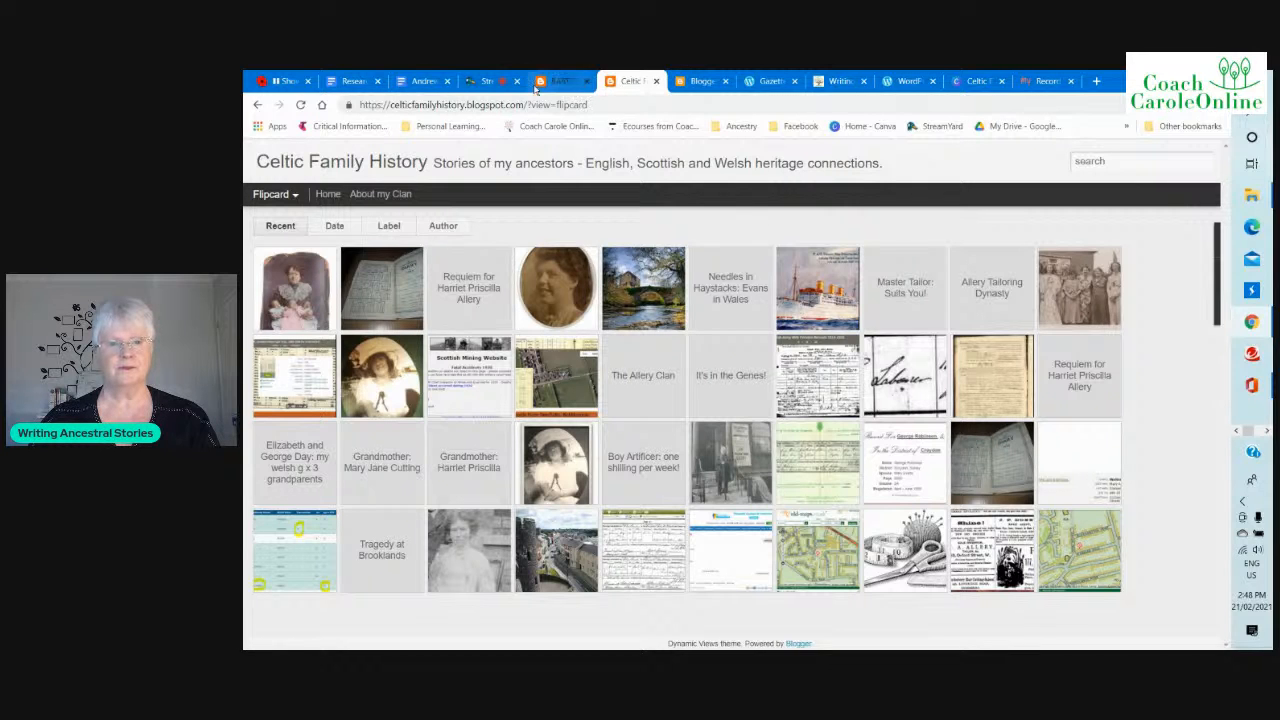
Step: Switch to the StreamYard broadcast and stop sharing the screen
click(485, 81)
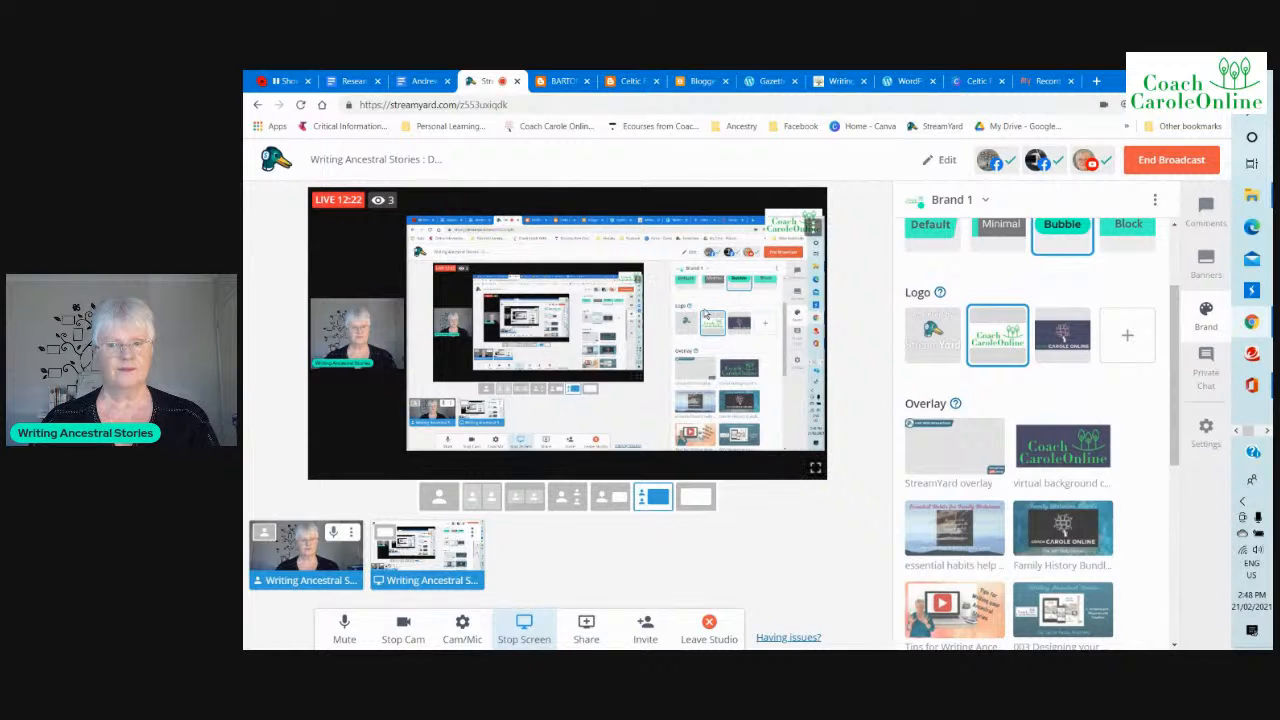
click(524, 630)
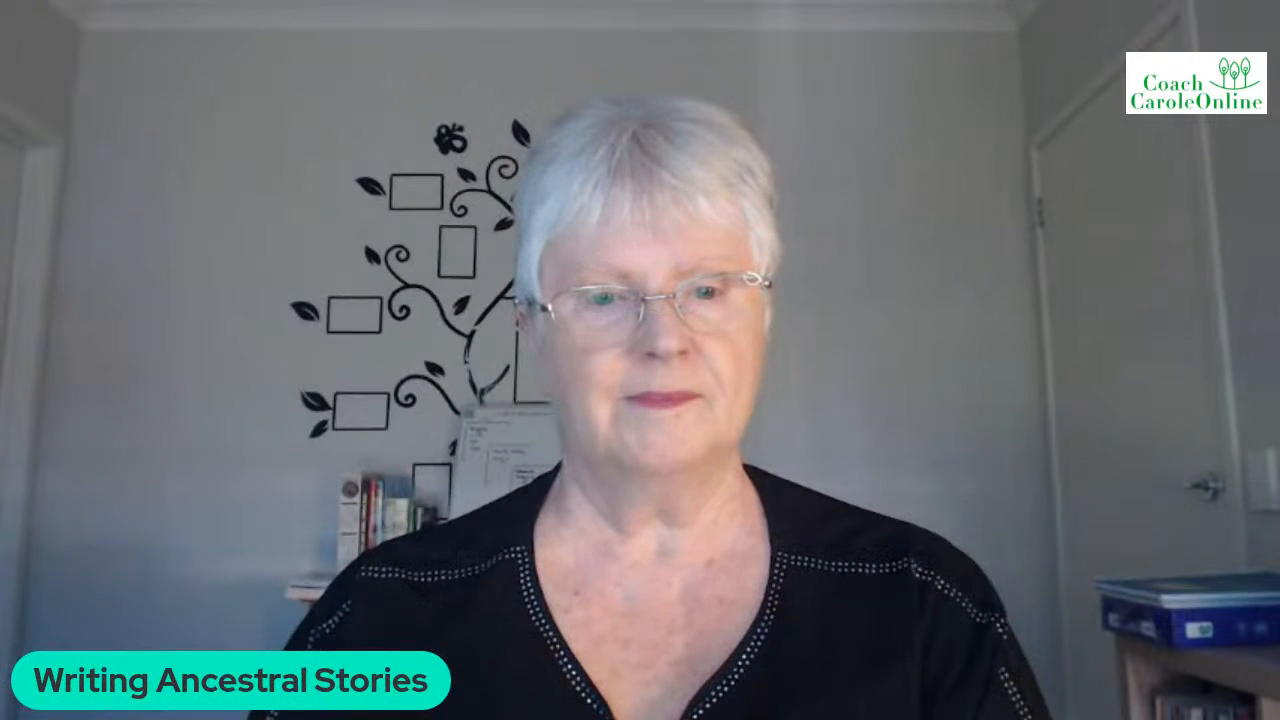